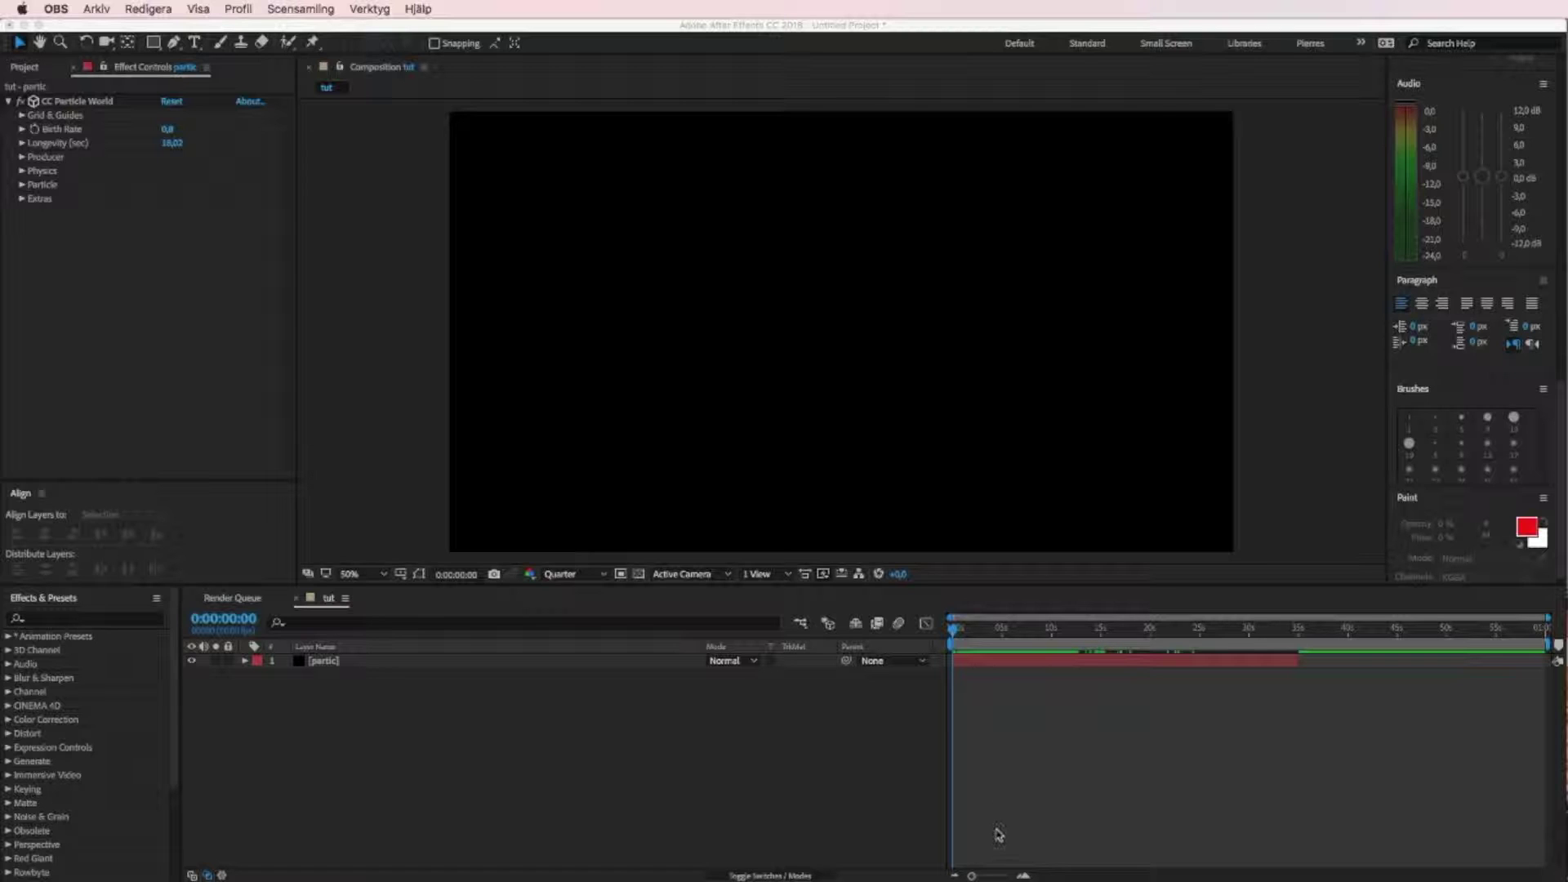
Duplicate the 'partic' particle layer with Cmd+D.
click(353, 712)
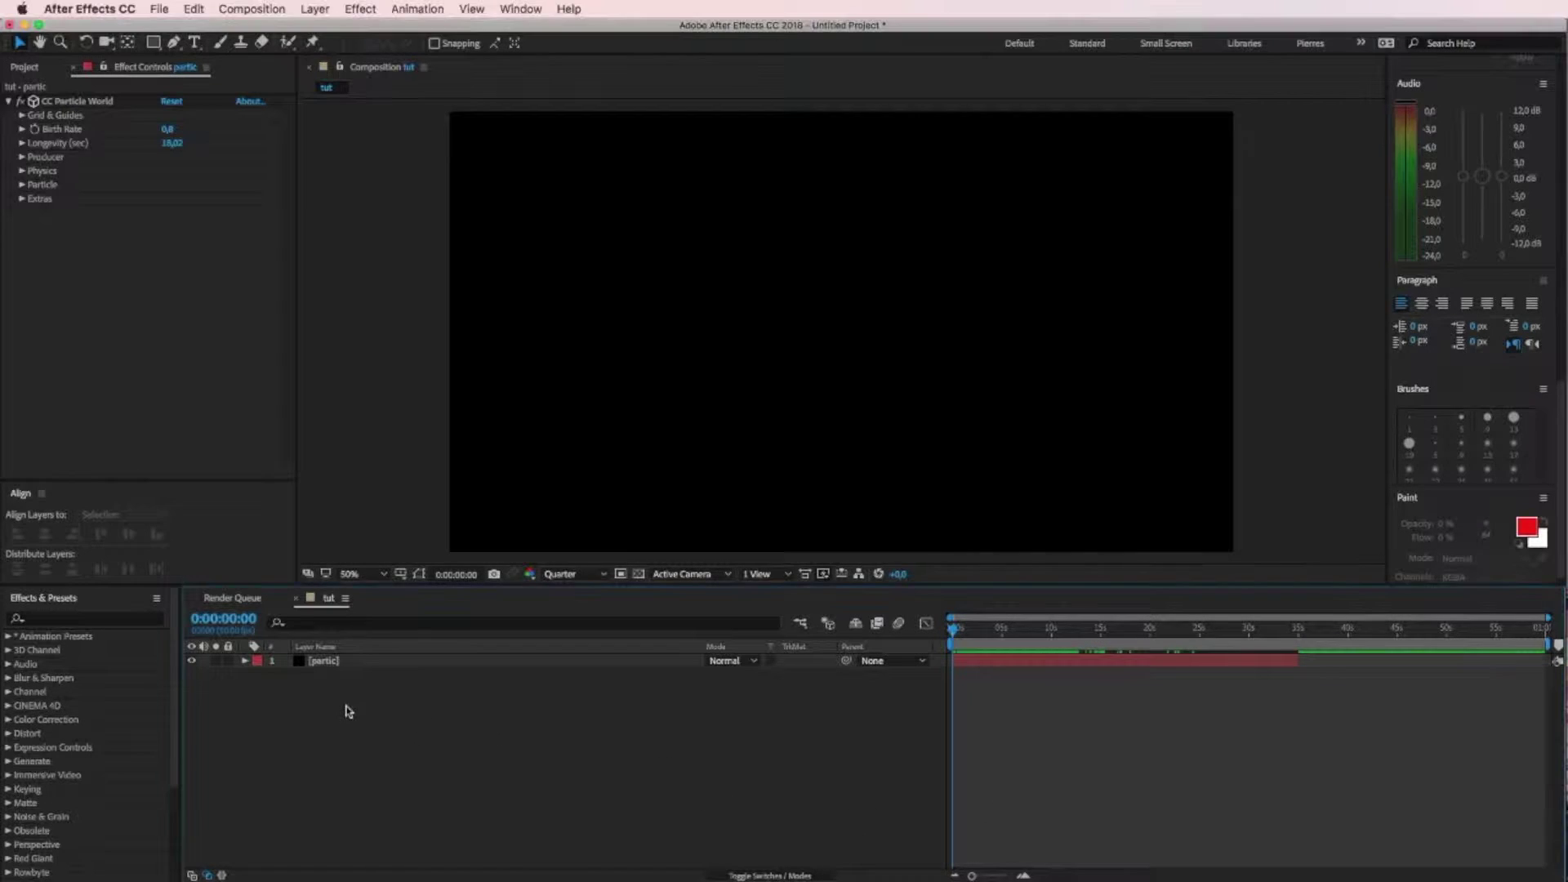
click(329, 661)
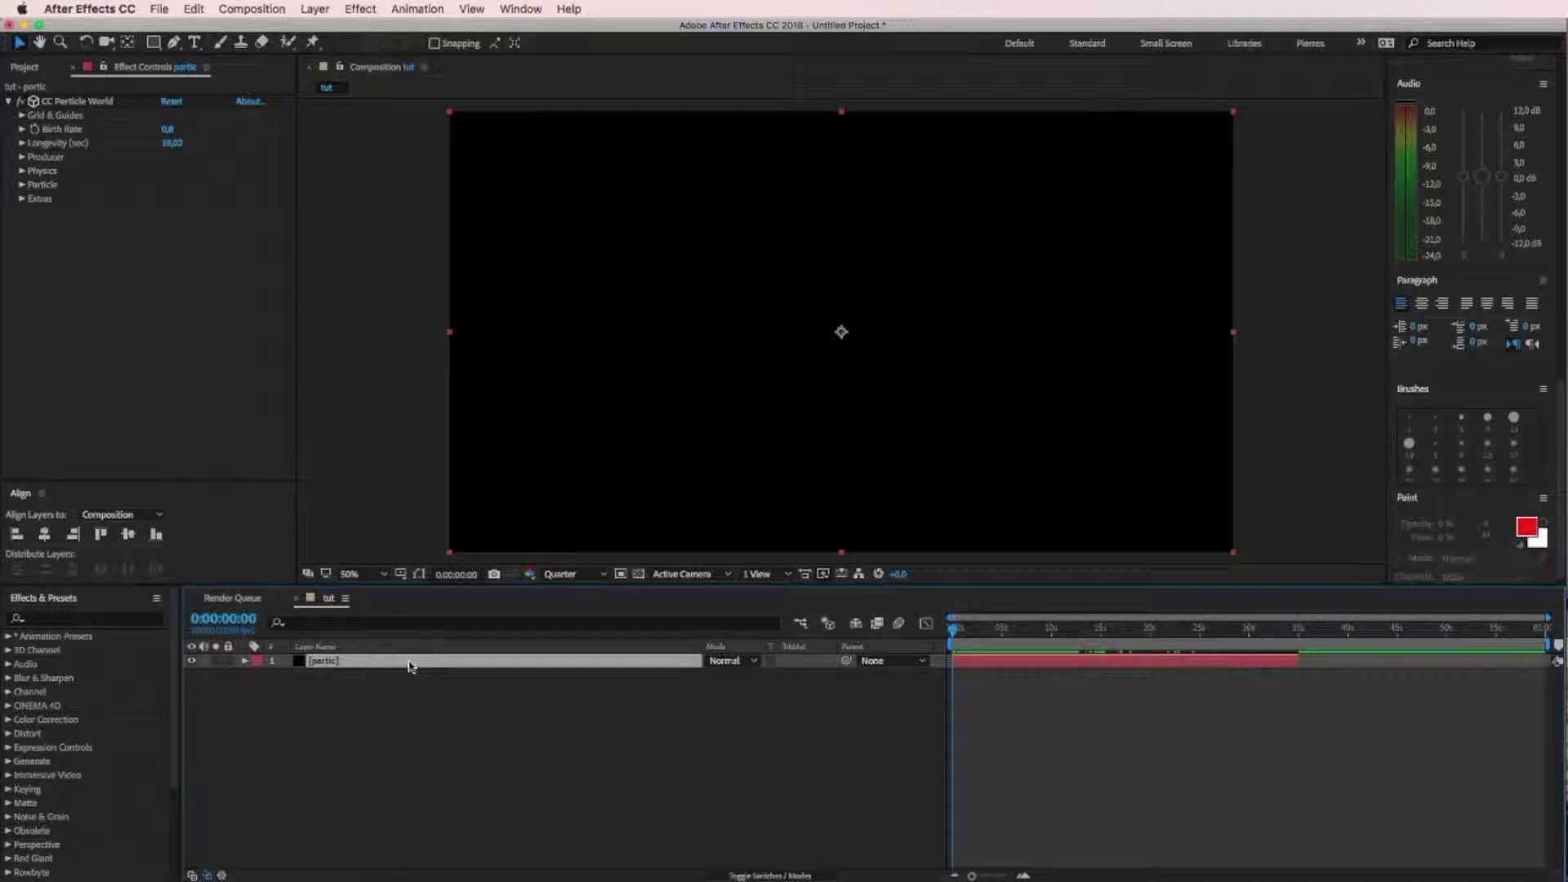
key(super+d)
Select both particle layers and jump to 0:00:12:00.
drag(426, 724, 356, 643)
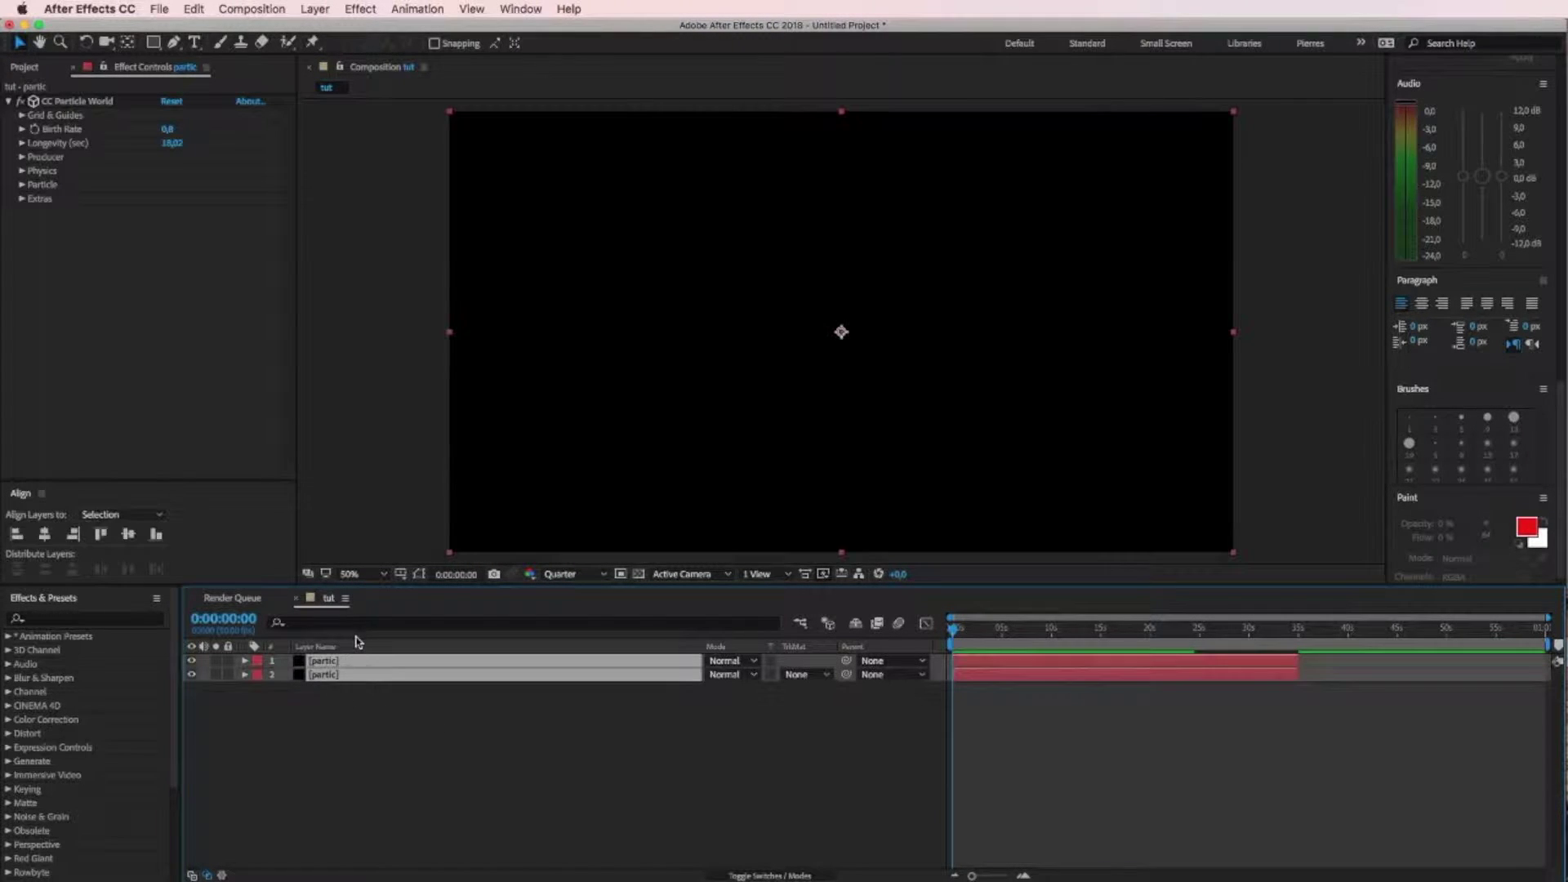
click(229, 616)
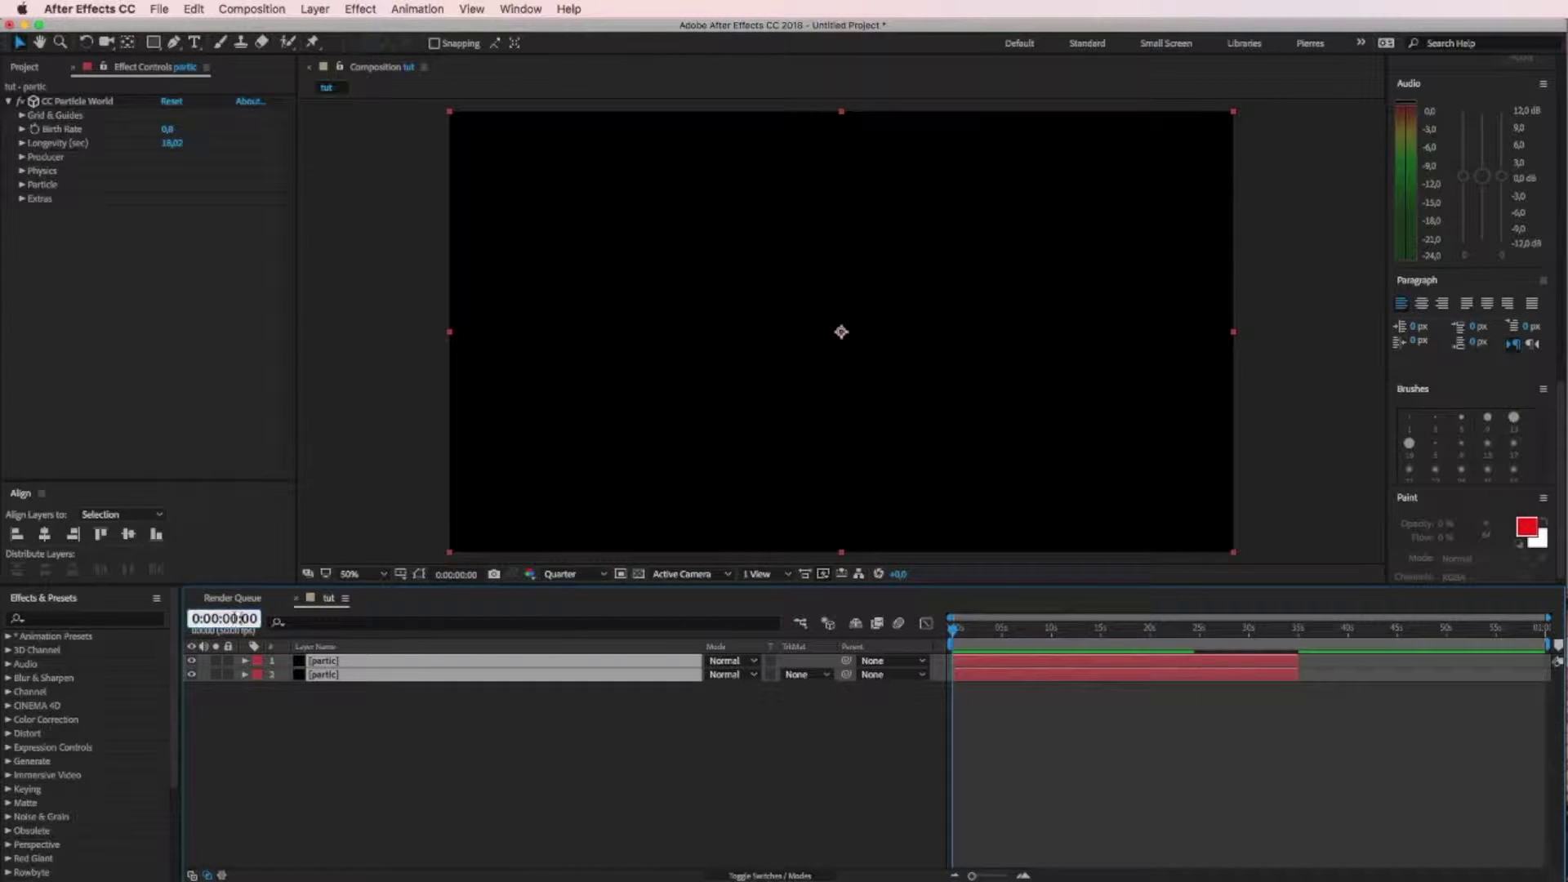
key(BackSpace)
key(BackSpace)
text(12)
key(Return)
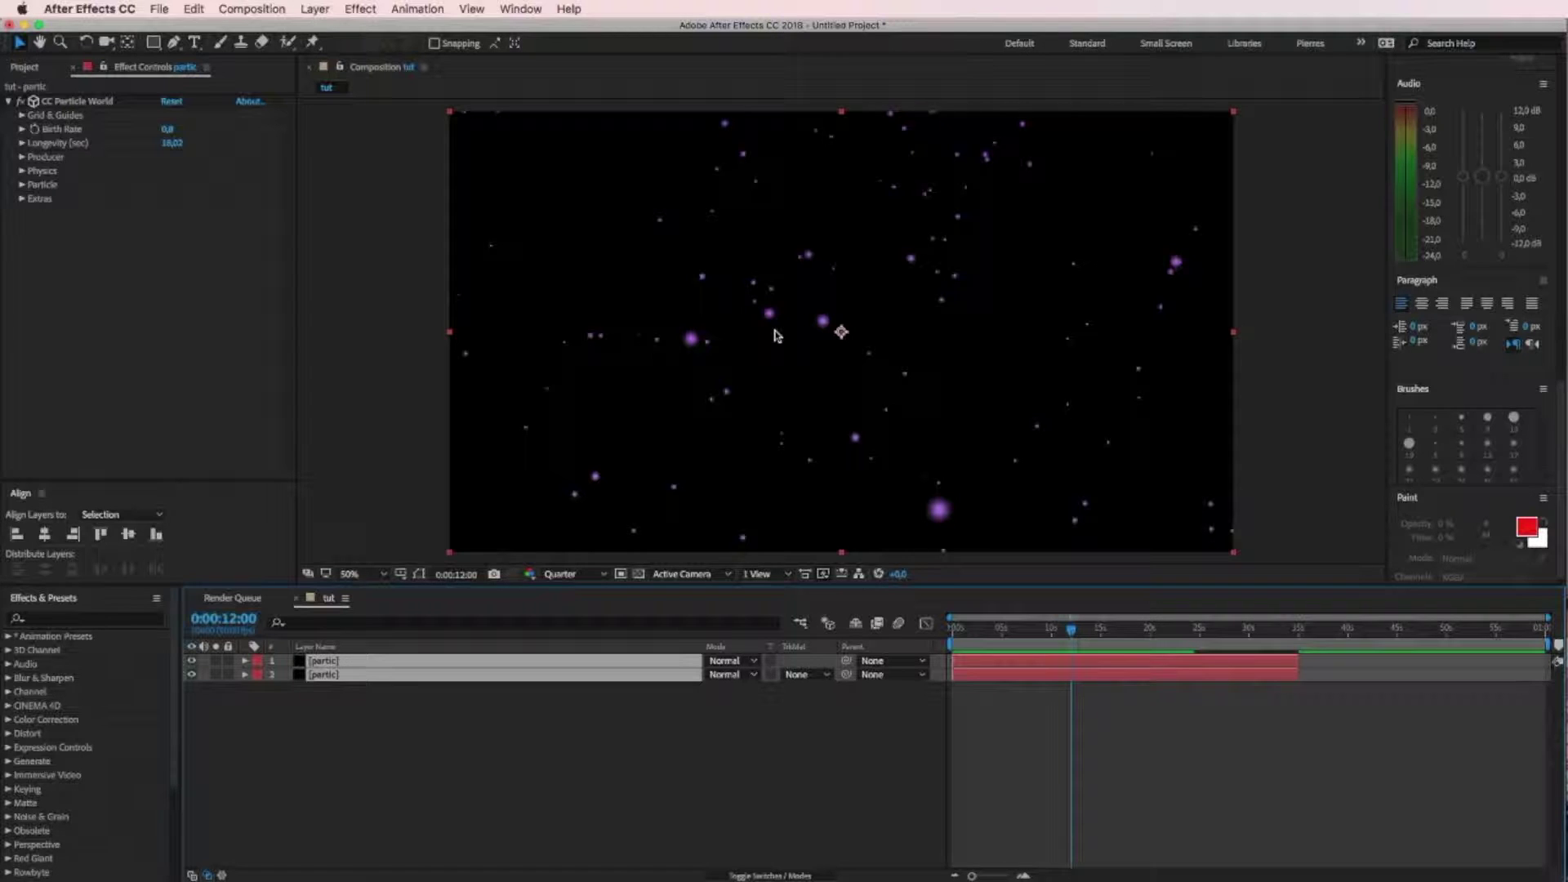
Keyframe both 'partic' layers at 0:00:12:00, then select only the top layer.
click(523, 744)
drag(466, 711, 463, 662)
key(alt+shift+p)
click(771, 791)
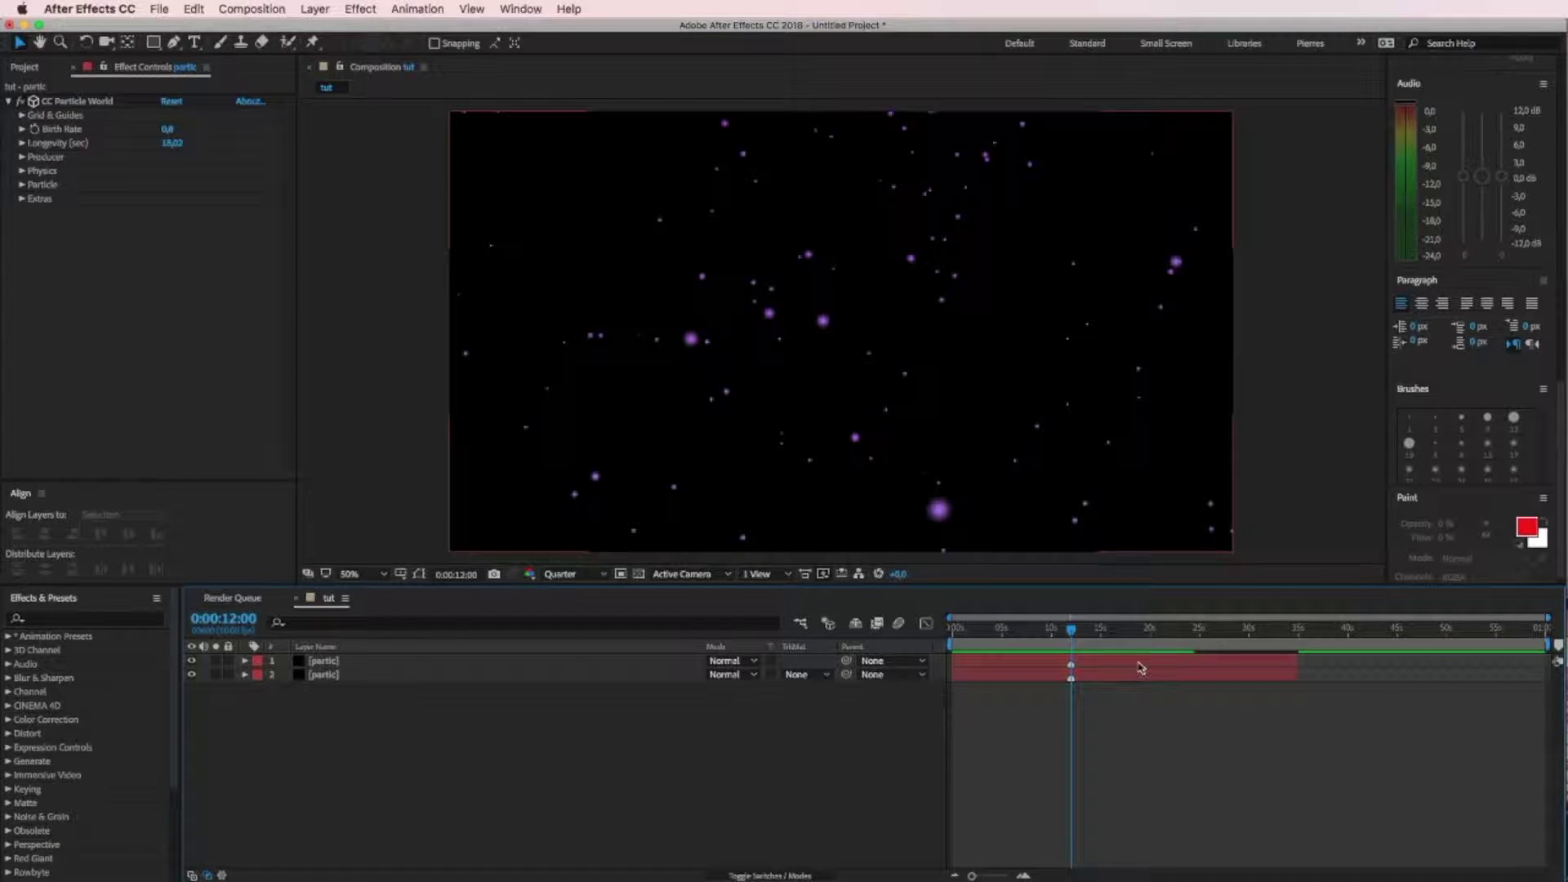
click(1131, 664)
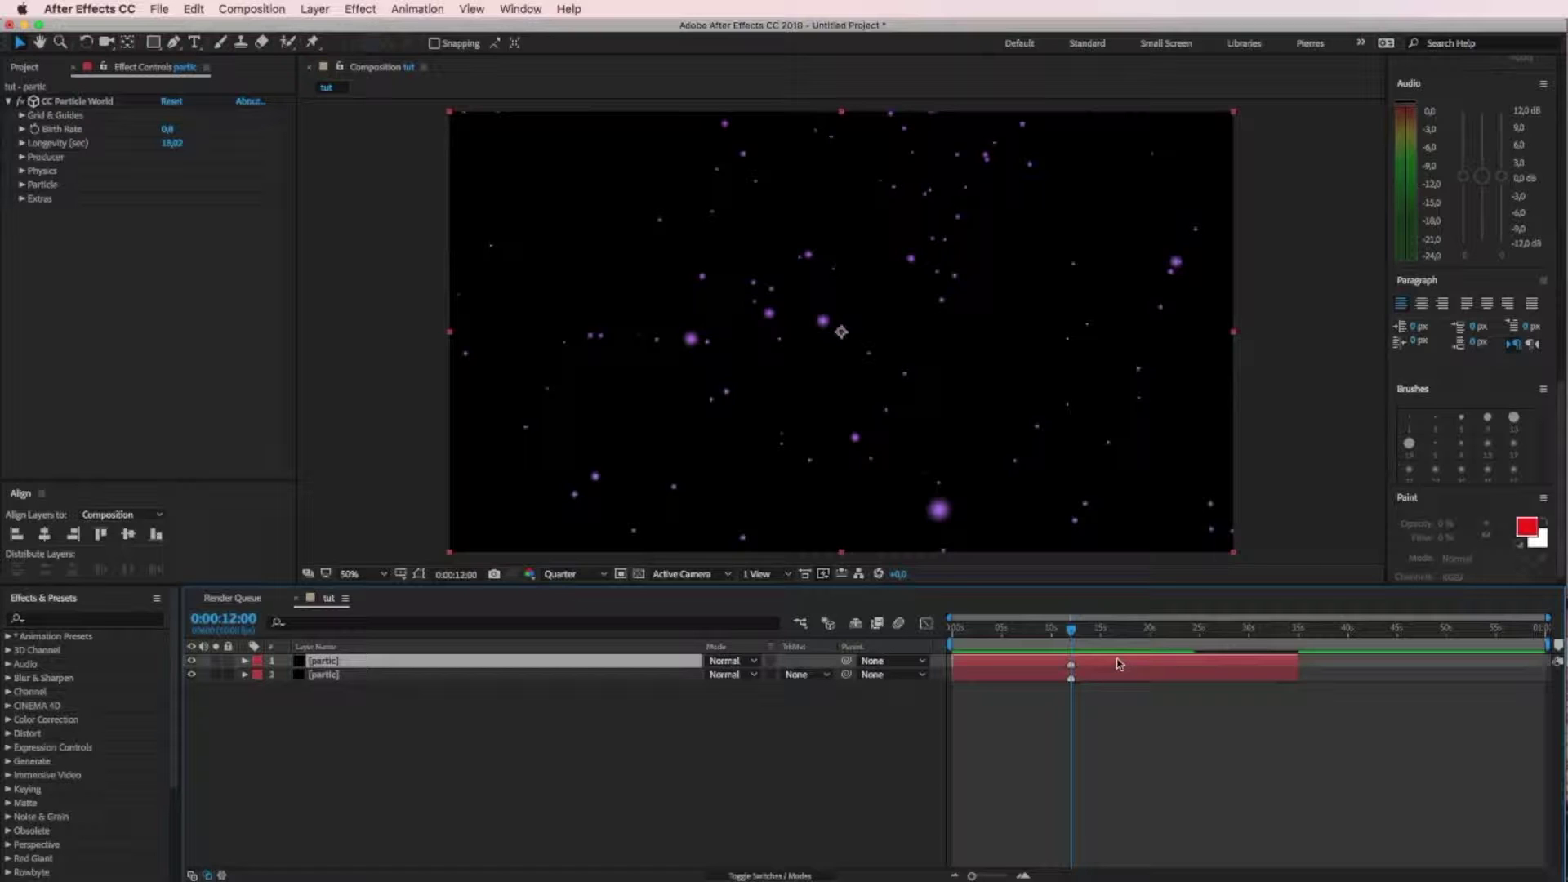
Slide the top 'partic' layer later until its keyframe sits at 0:00:35:00.
drag(1119, 663, 1286, 664)
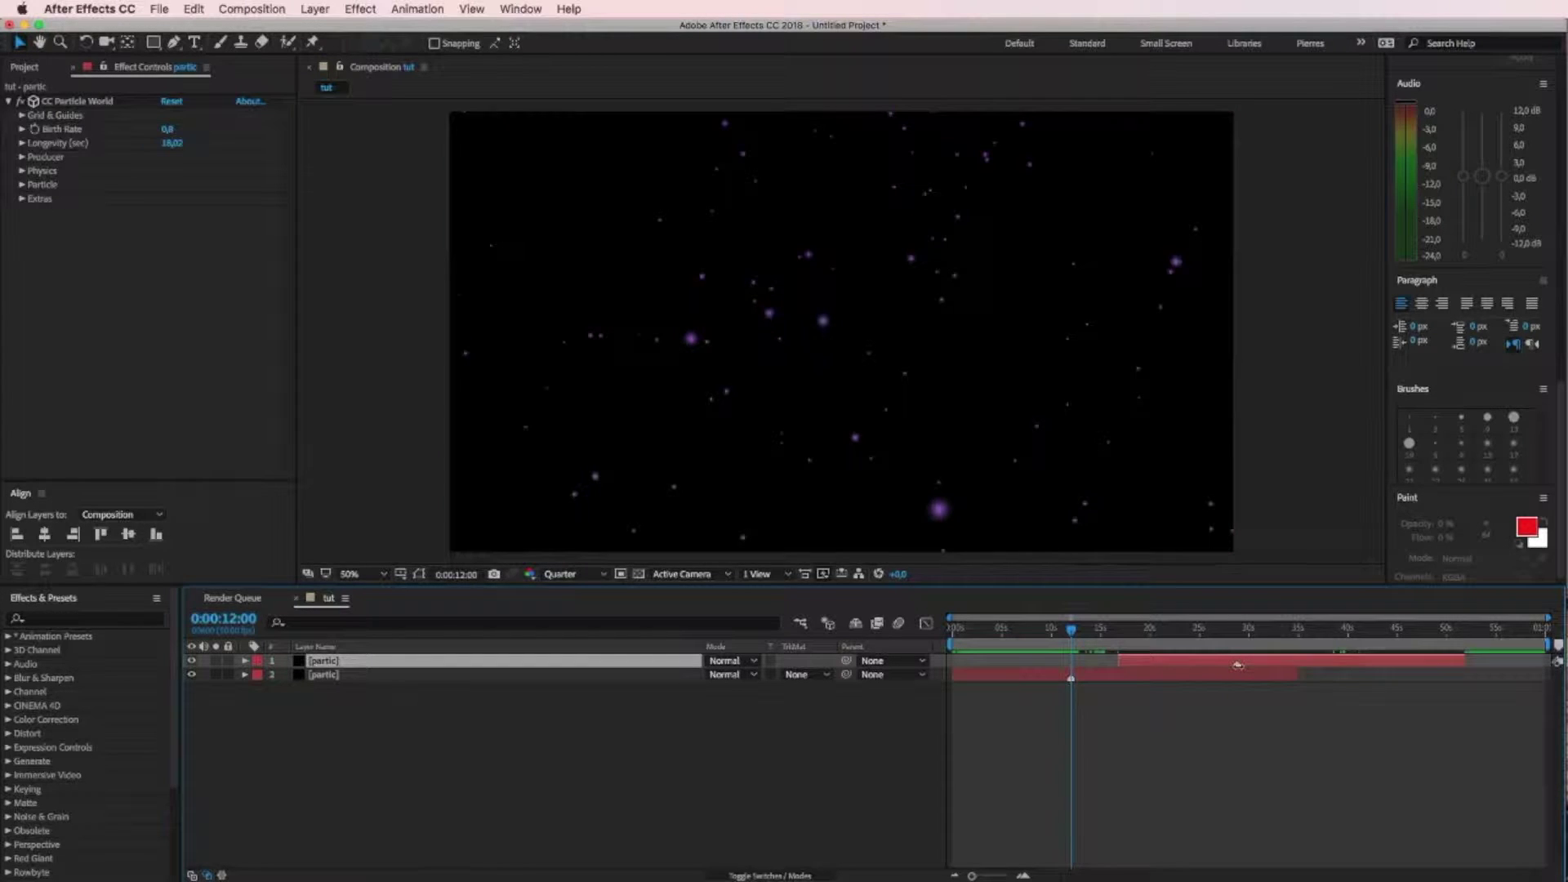
drag(1268, 668, 1328, 663)
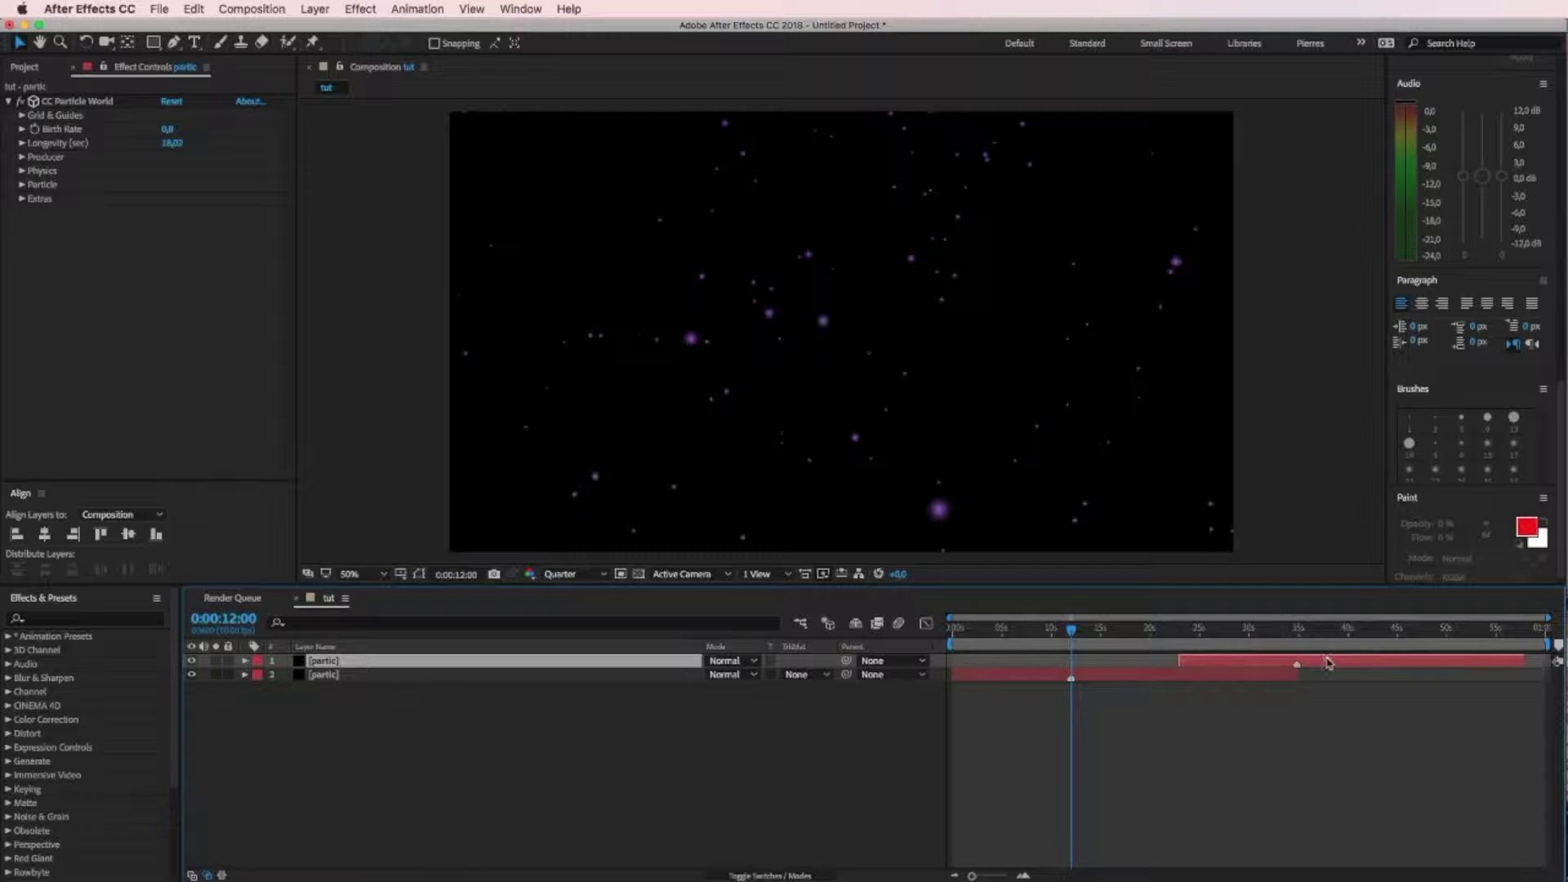
click(234, 614)
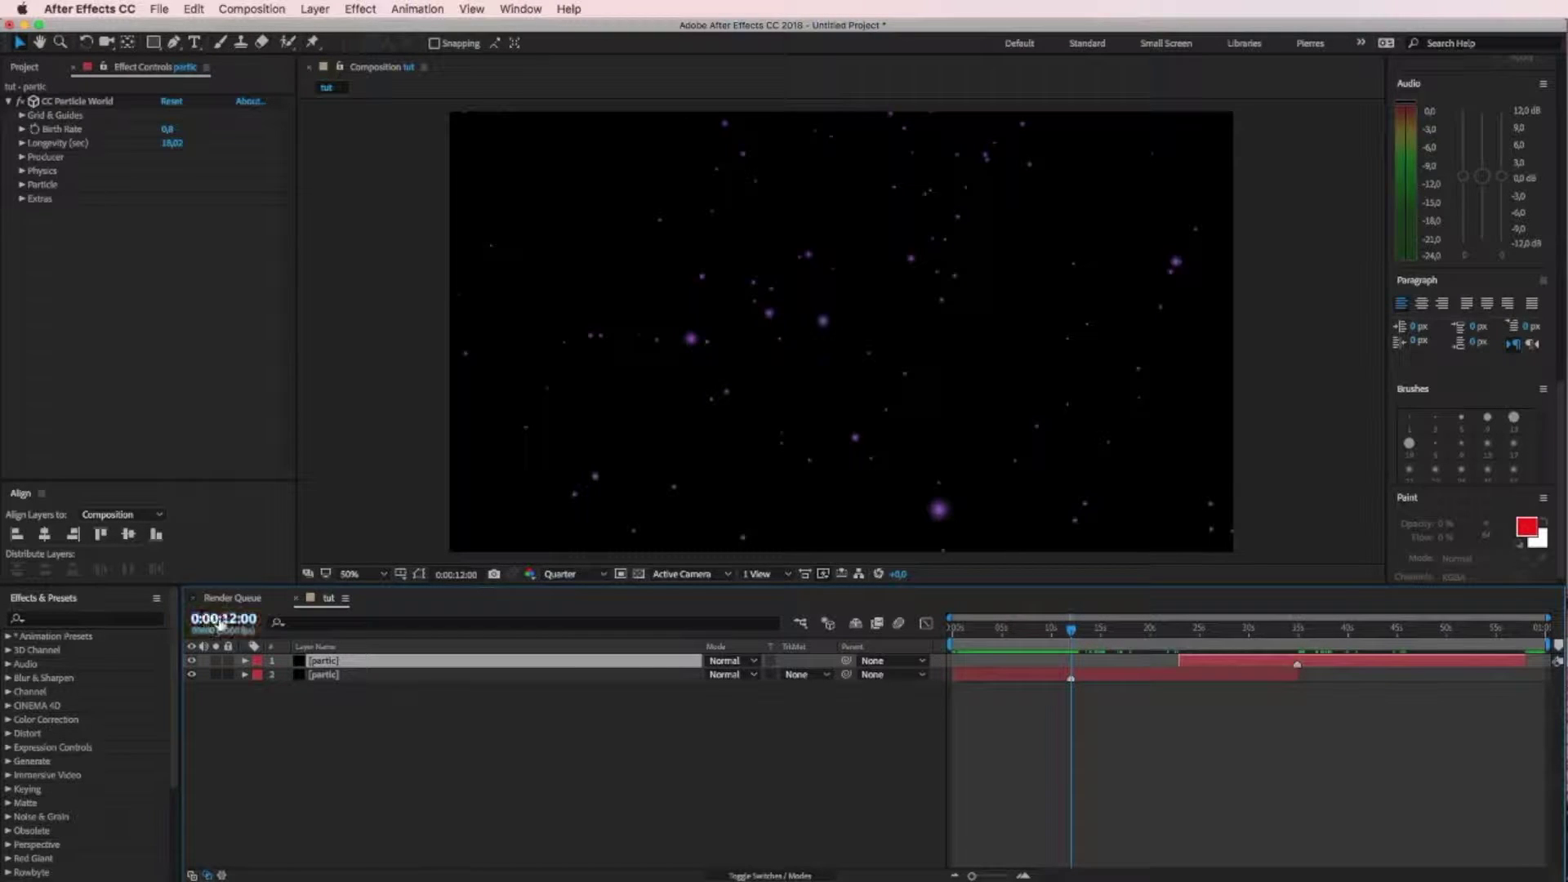
text(3500)
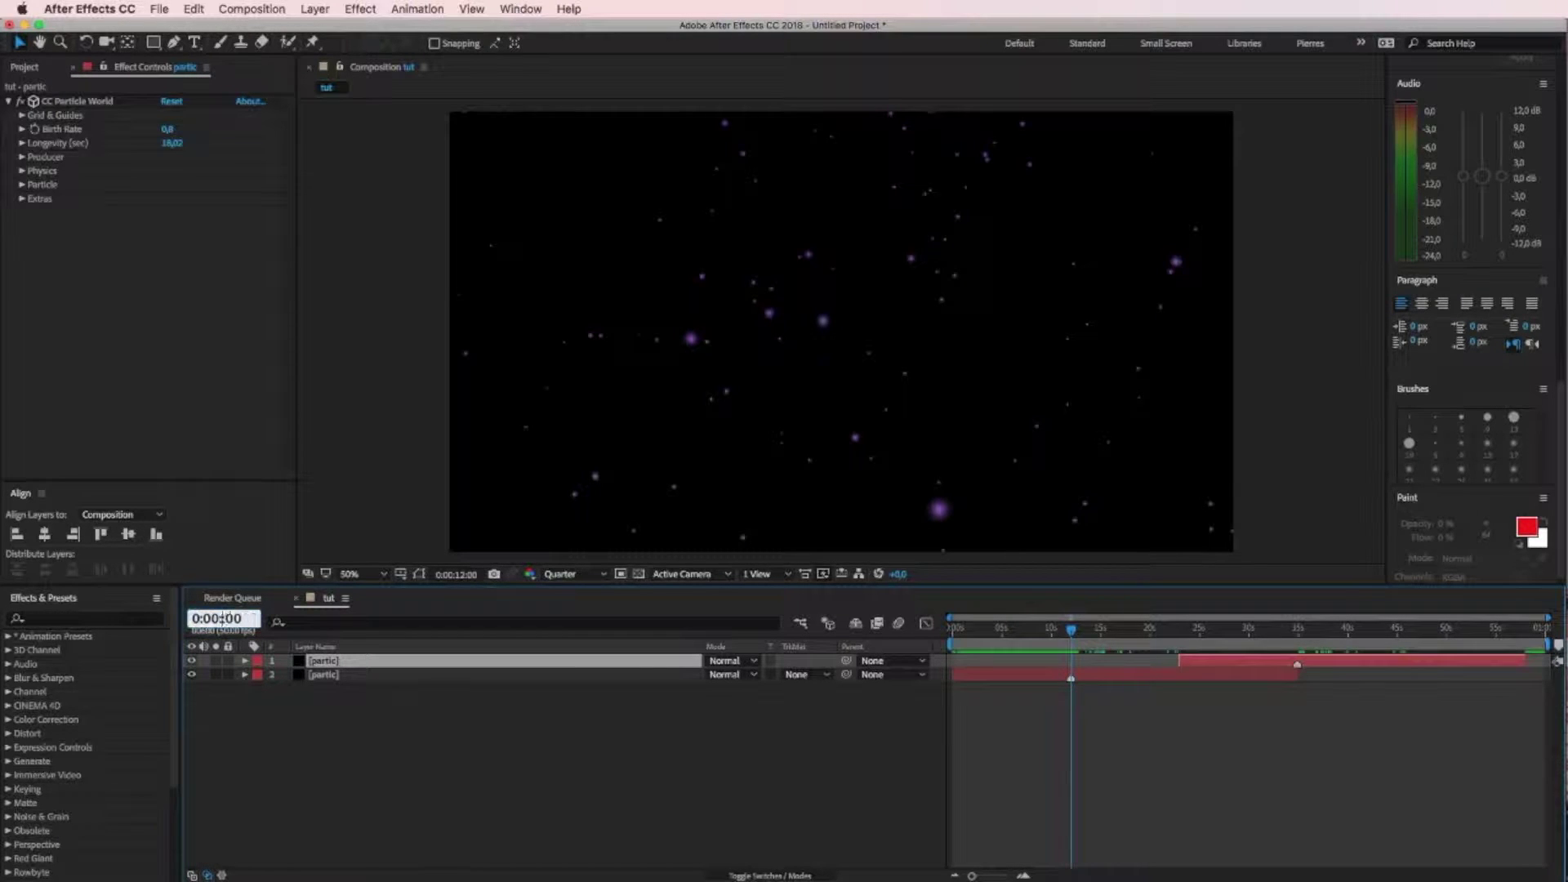
key(Return)
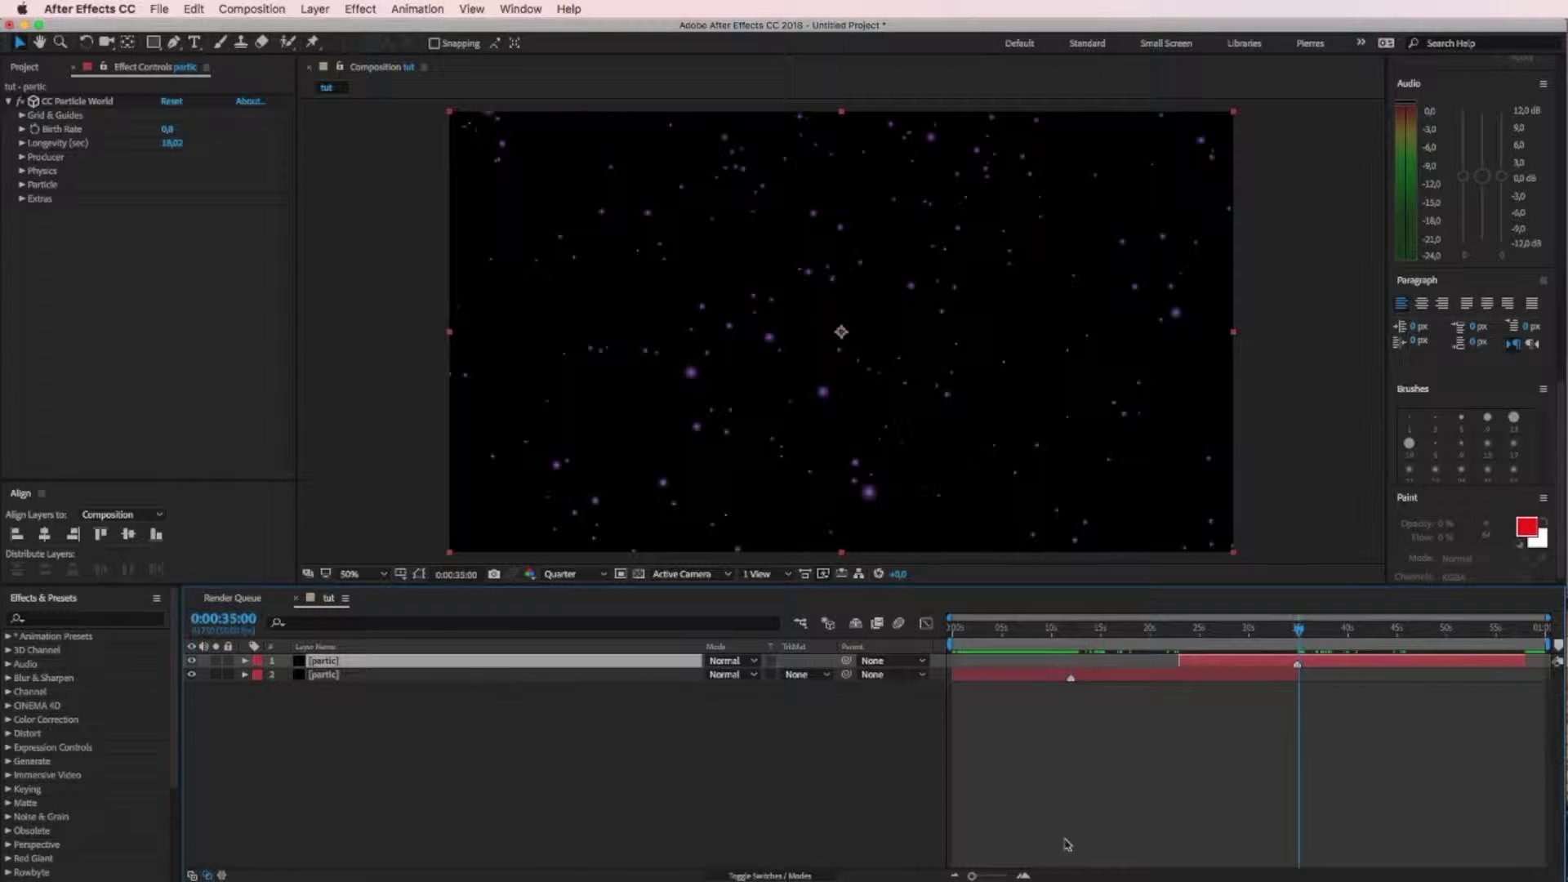
drag(986, 875, 1007, 877)
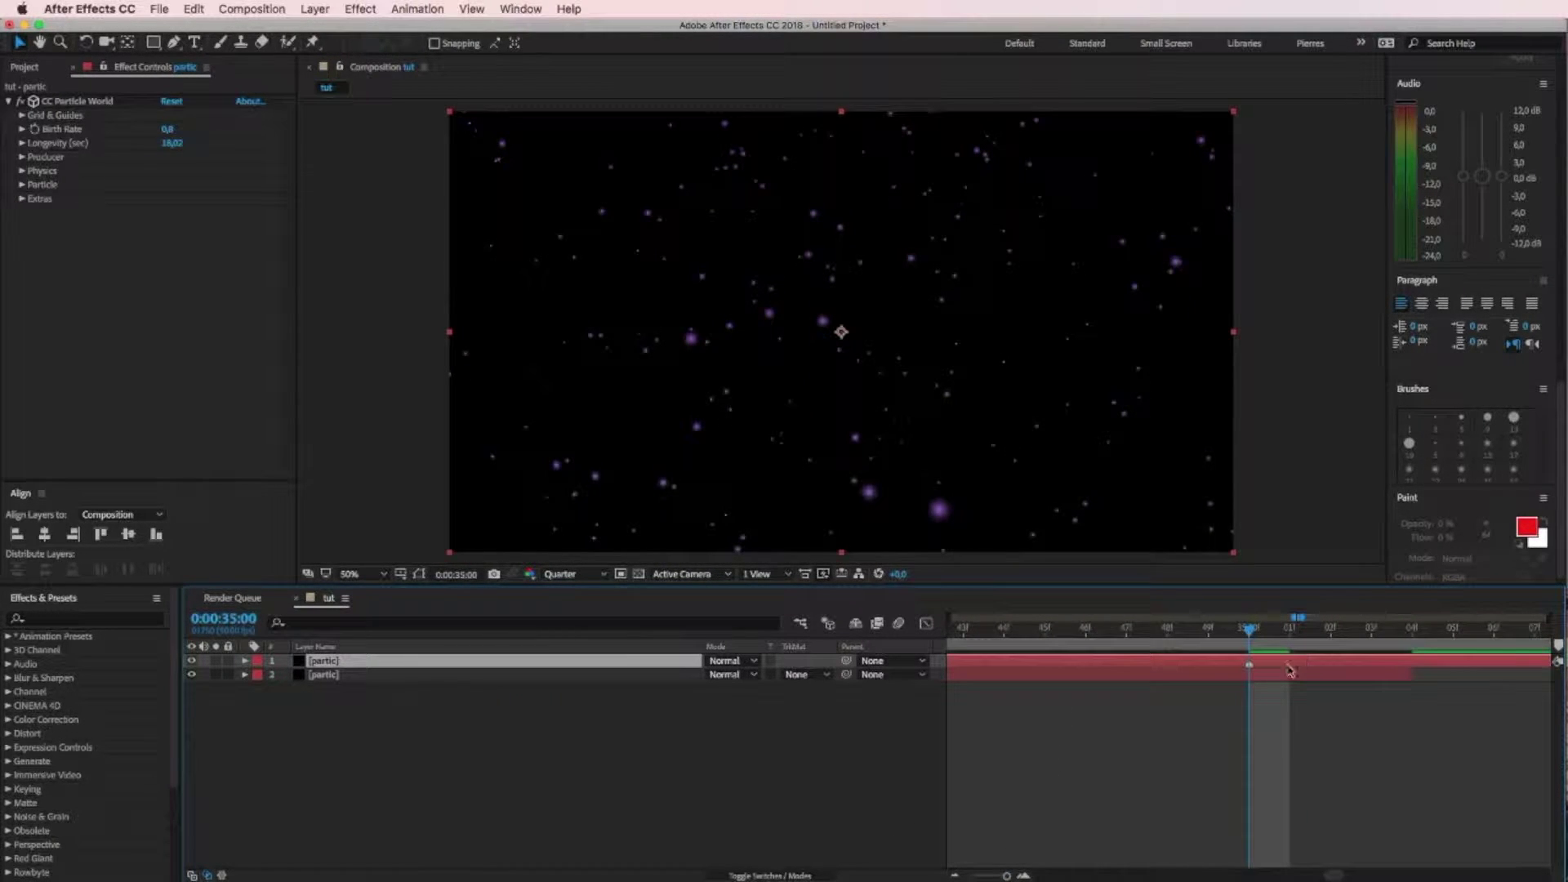
drag(1006, 876, 972, 876)
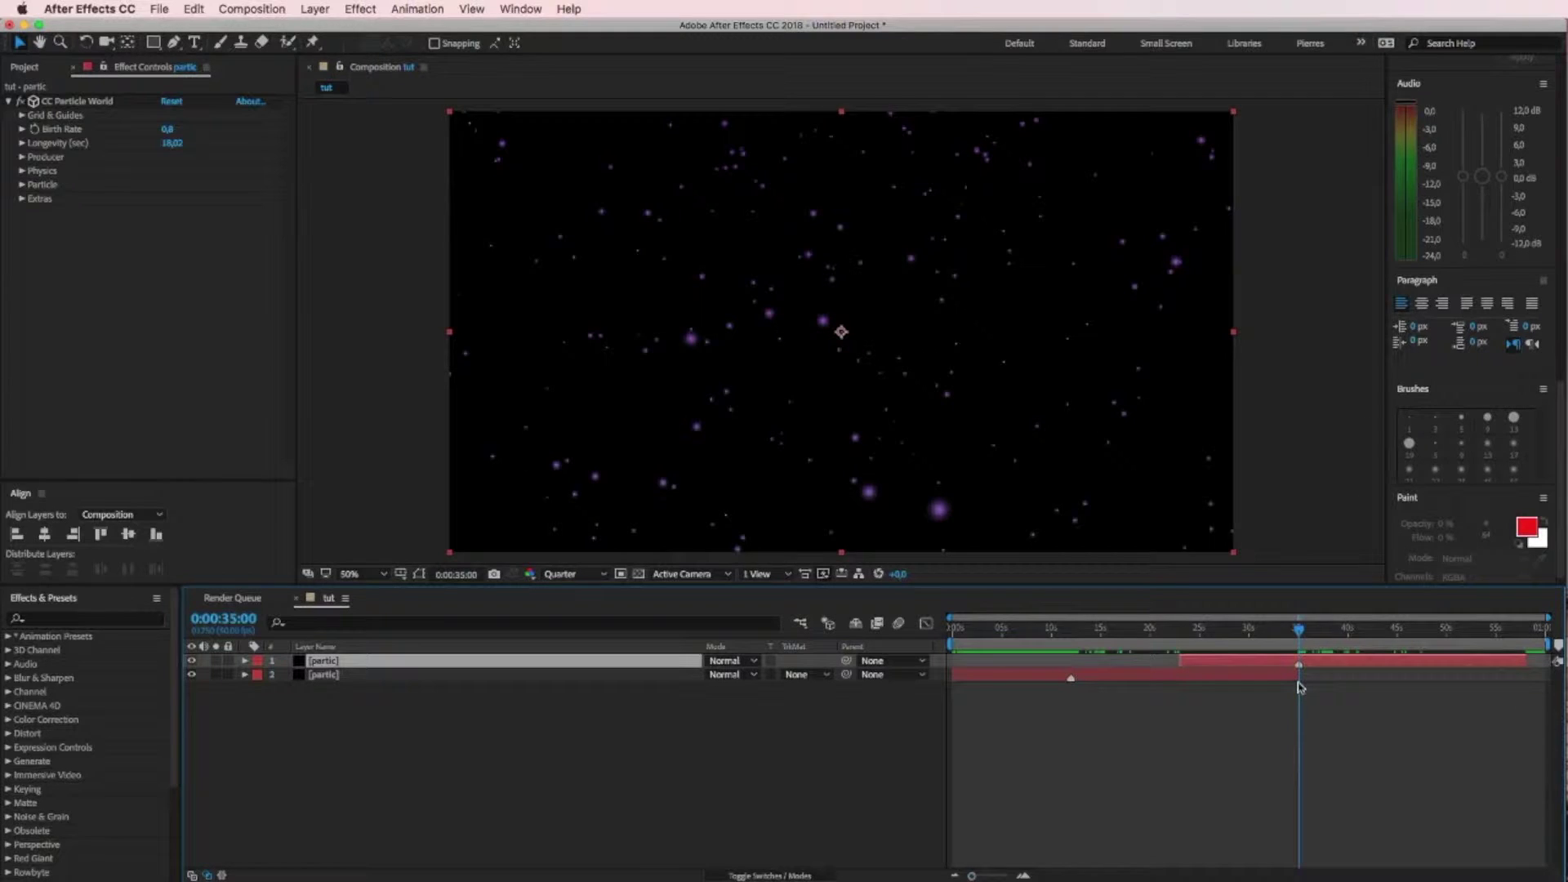
Start the work area exactly at 0:00:12:00.
click(1074, 634)
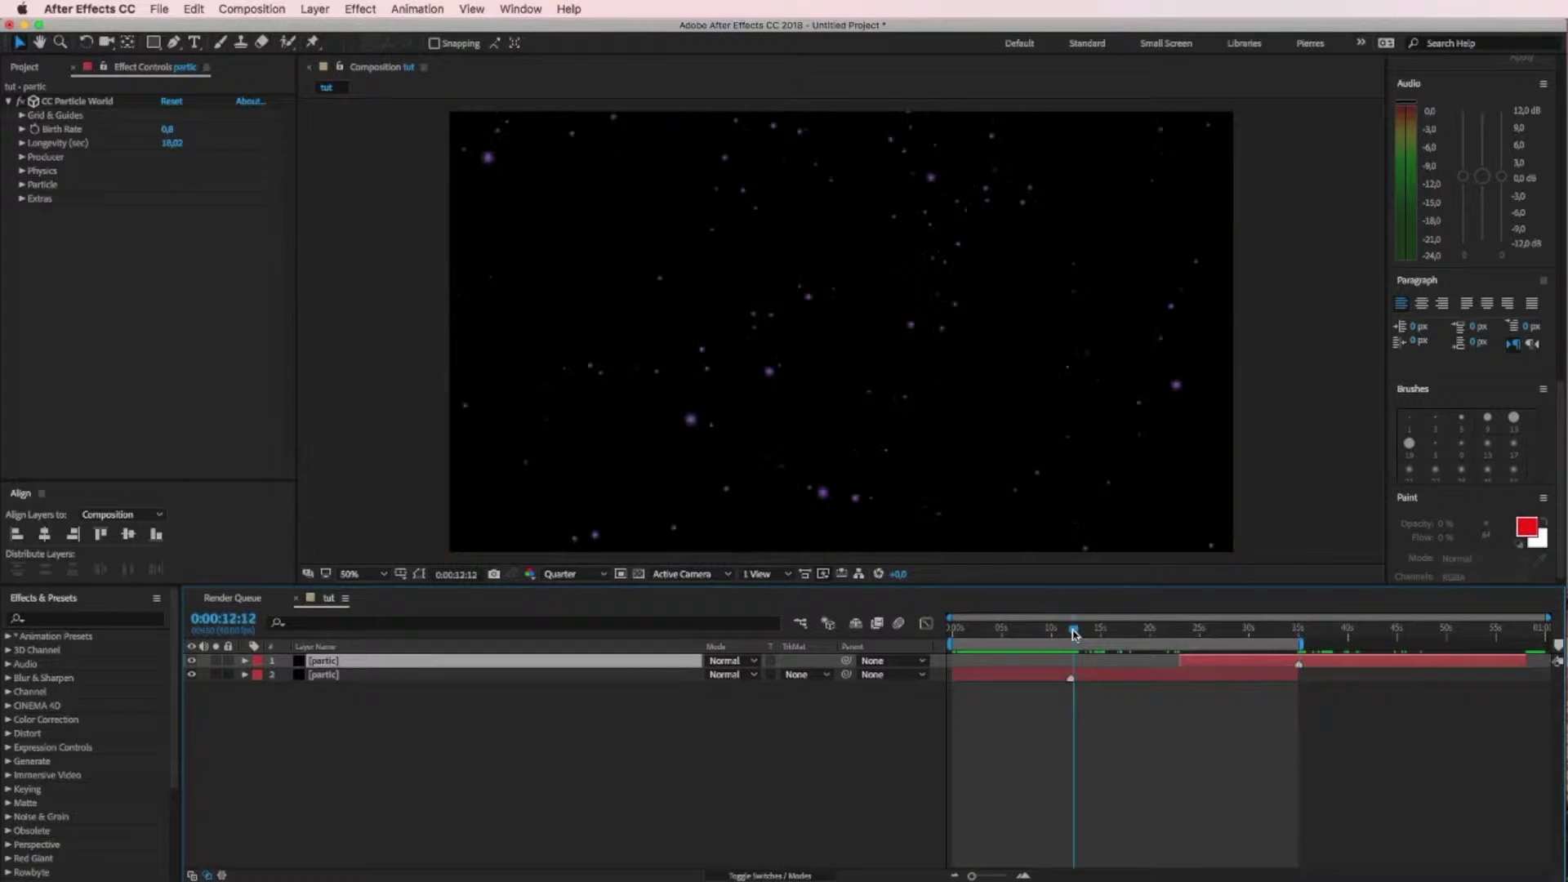
drag(1074, 635, 1072, 635)
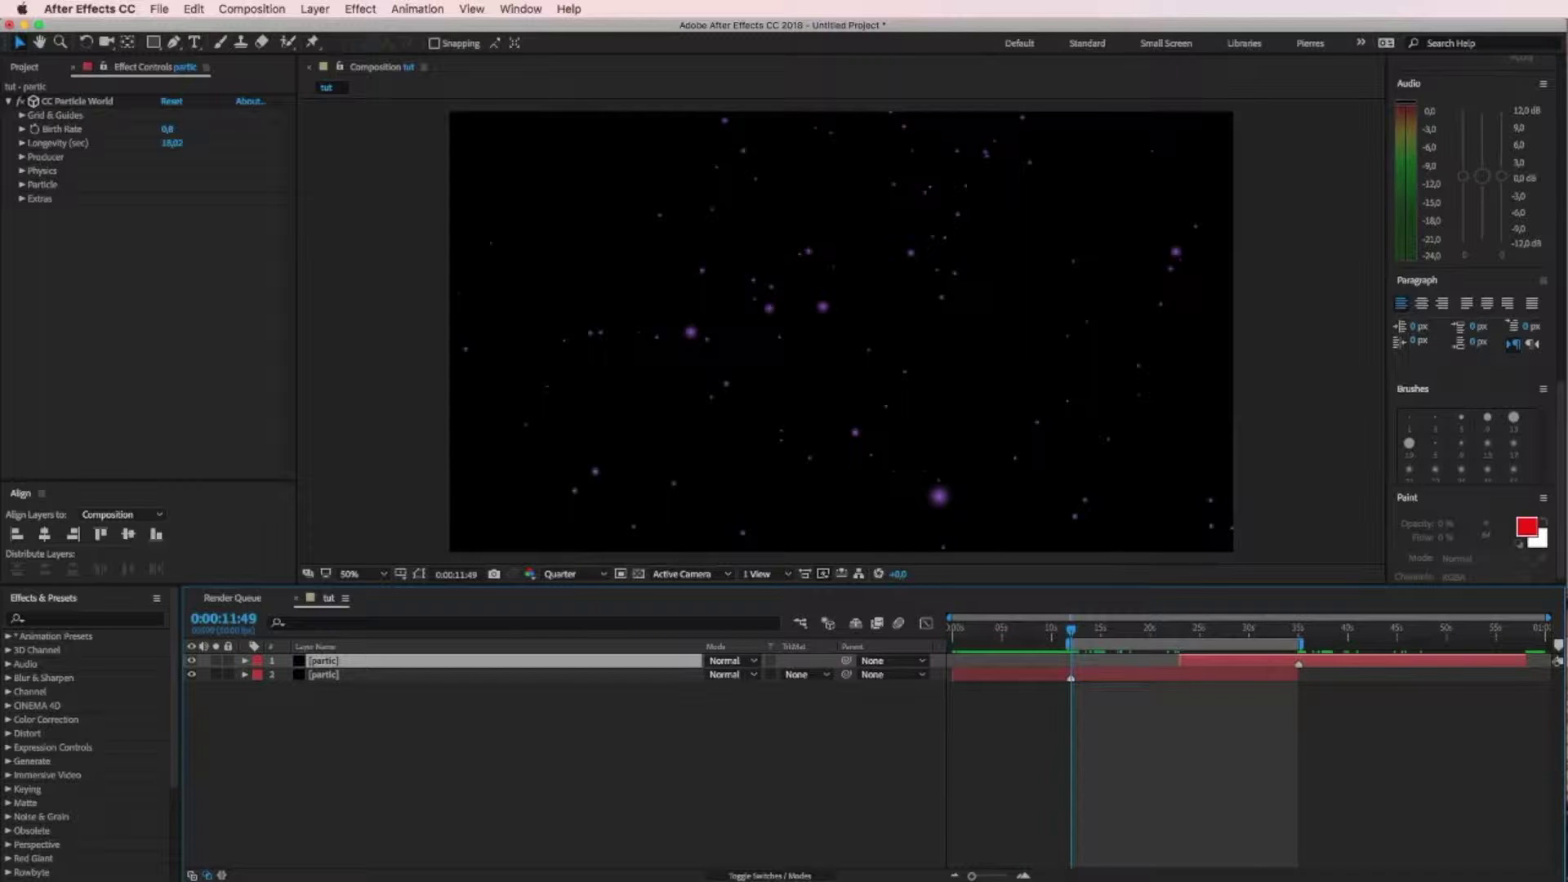
drag(972, 876, 1007, 876)
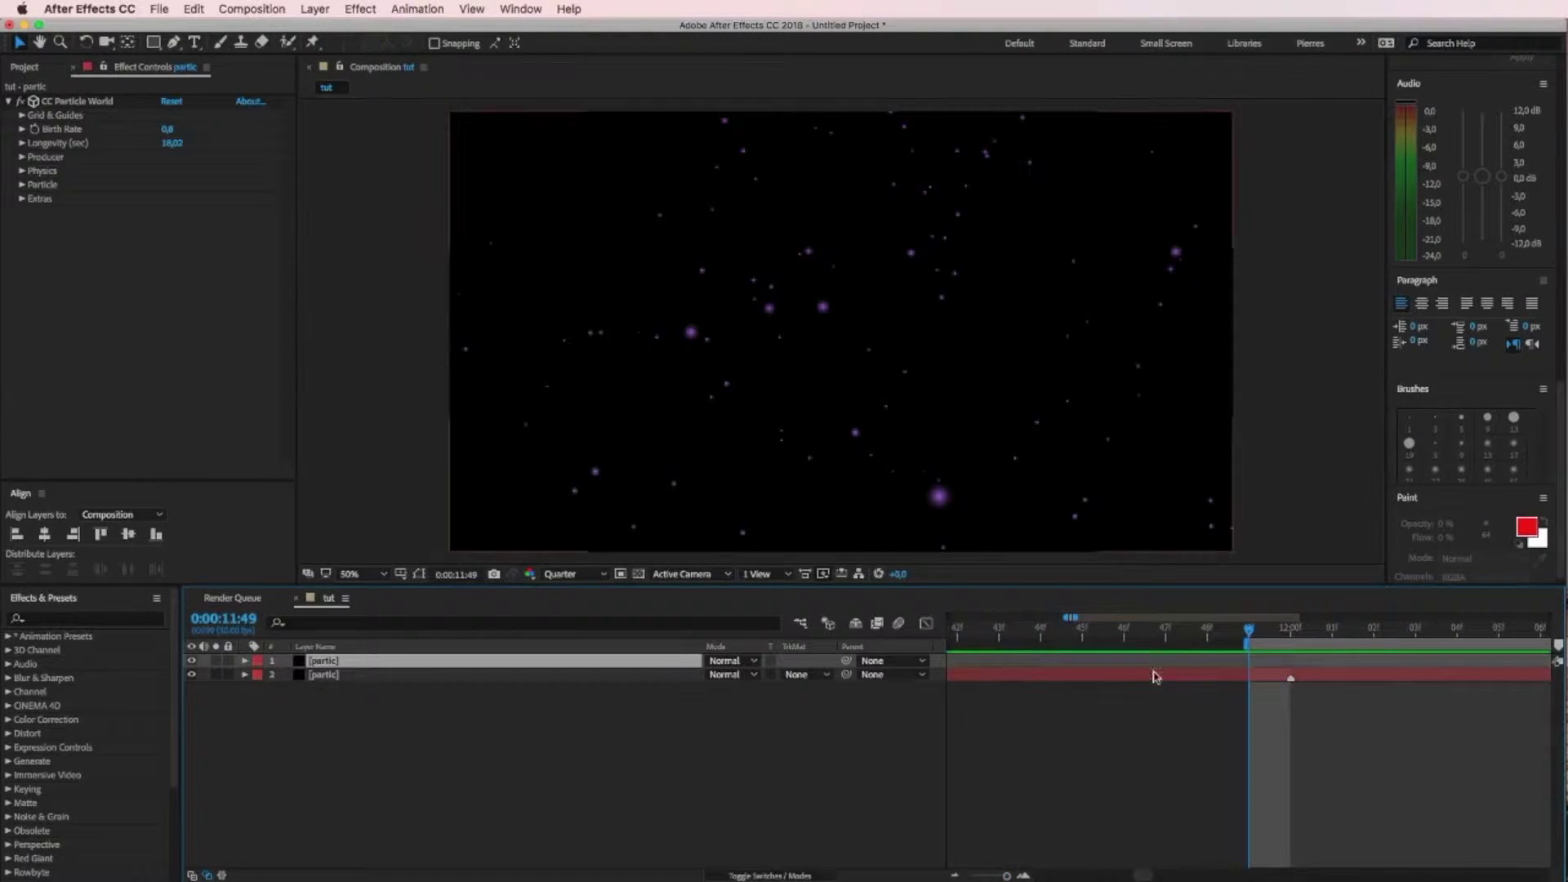
click(1288, 635)
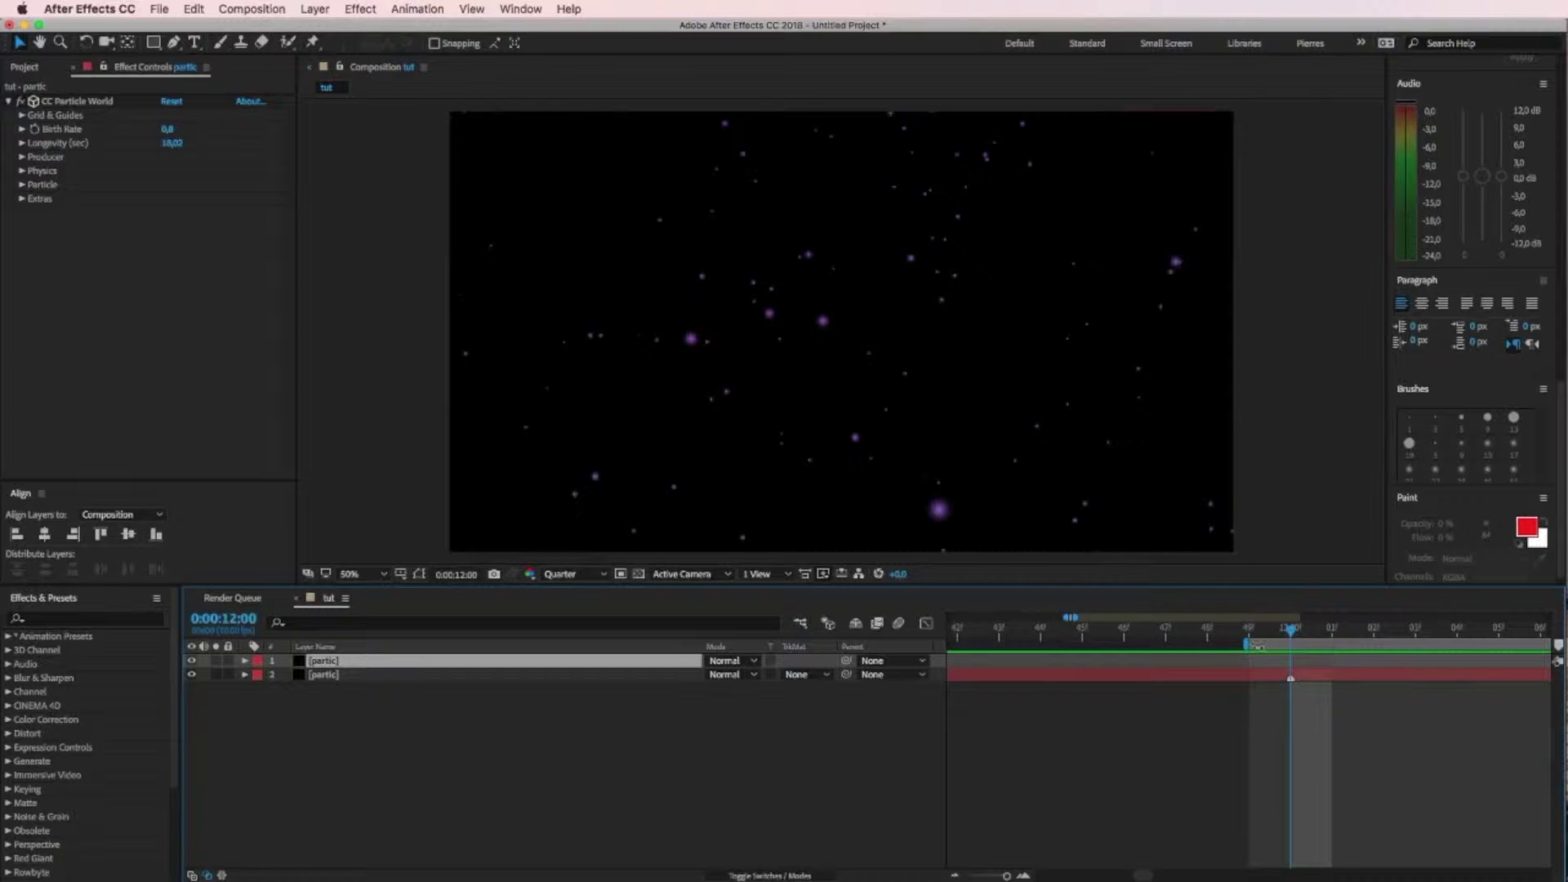
key(b)
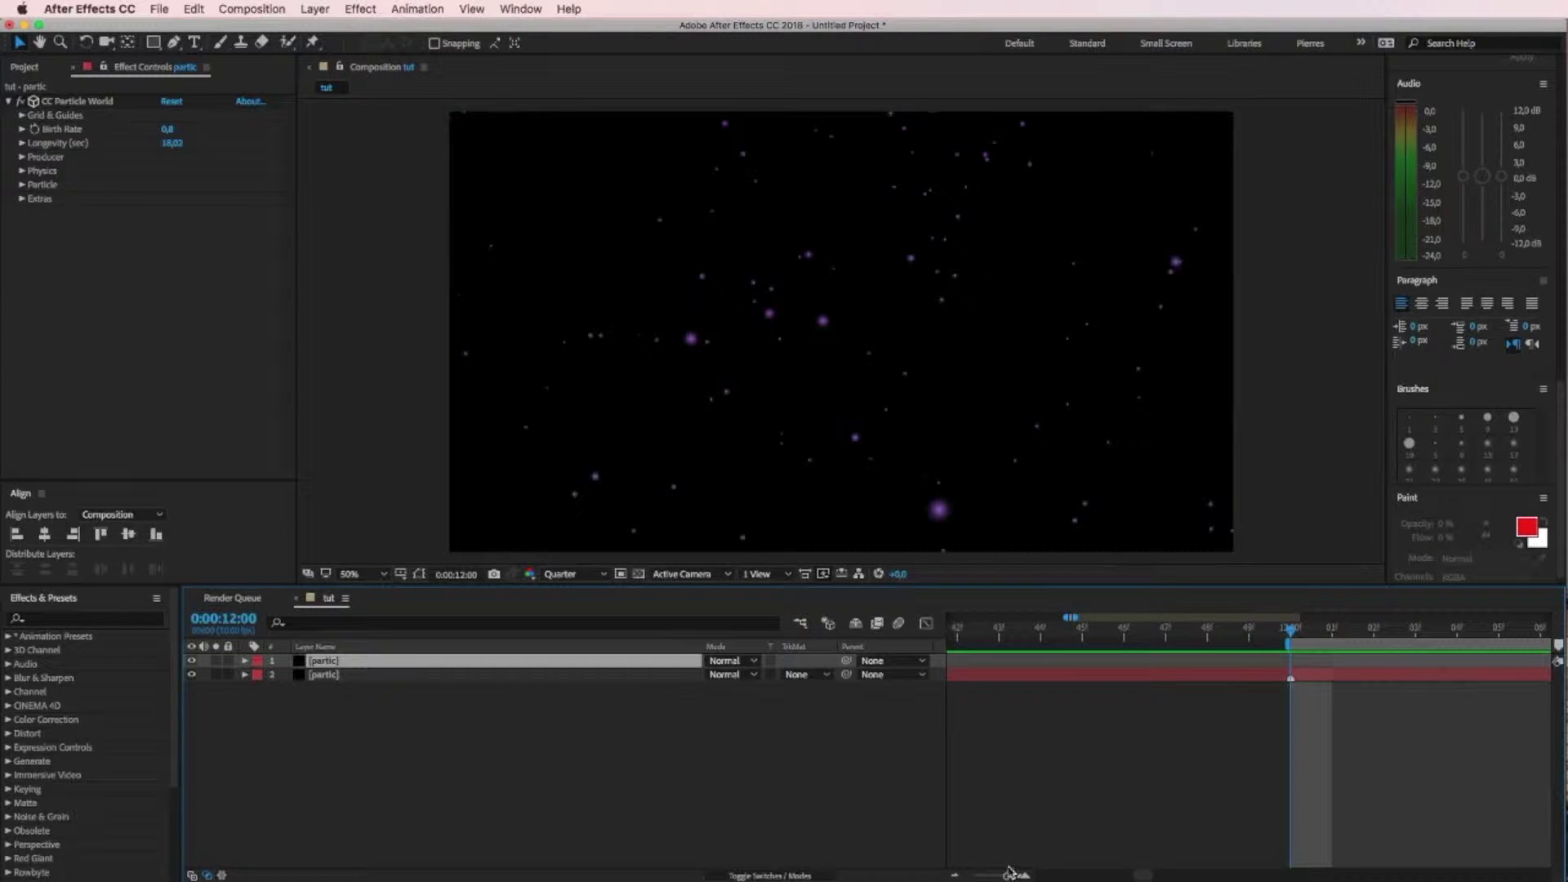
End the work area exactly at 0:00:35:00.
drag(1011, 872, 973, 876)
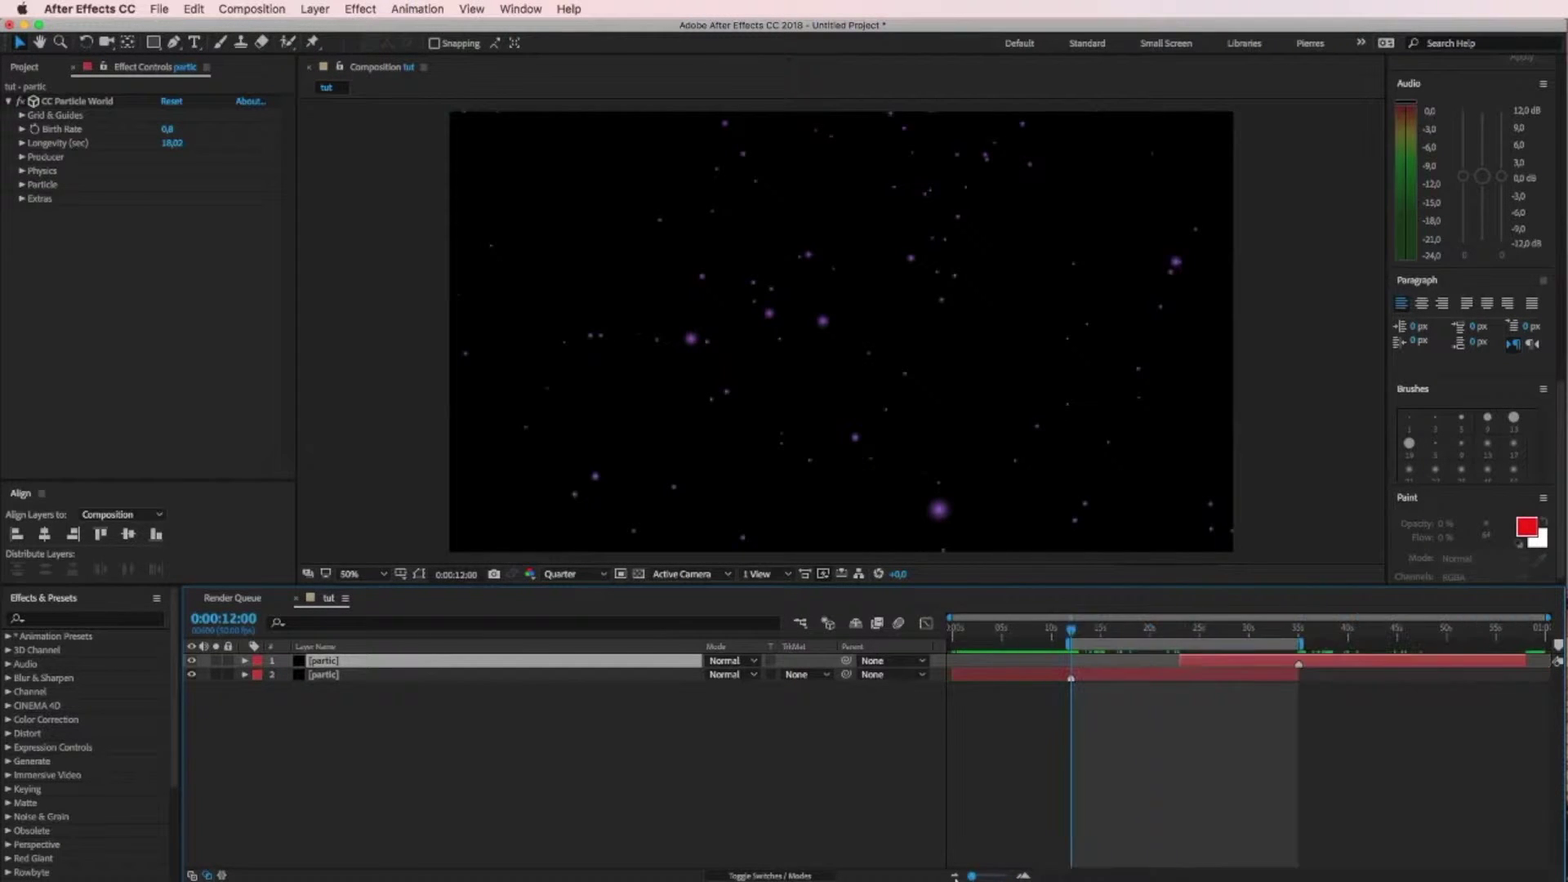
click(1297, 632)
drag(972, 876, 1006, 875)
click(1004, 633)
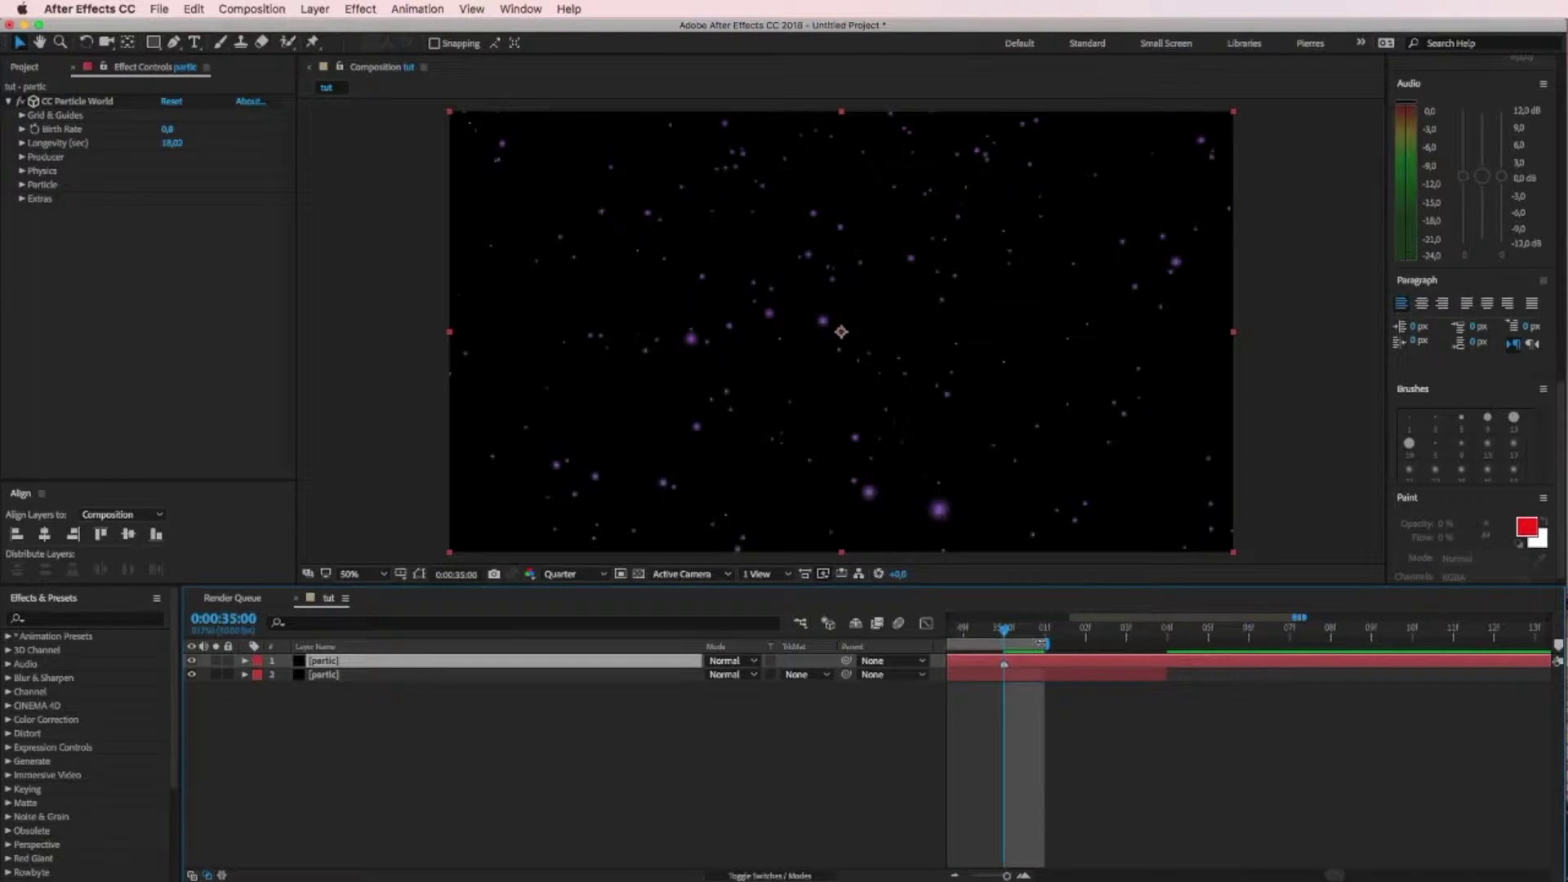
key(n)
Go to 0:00:23:00 and select both particle layers.
drag(1005, 875, 972, 876)
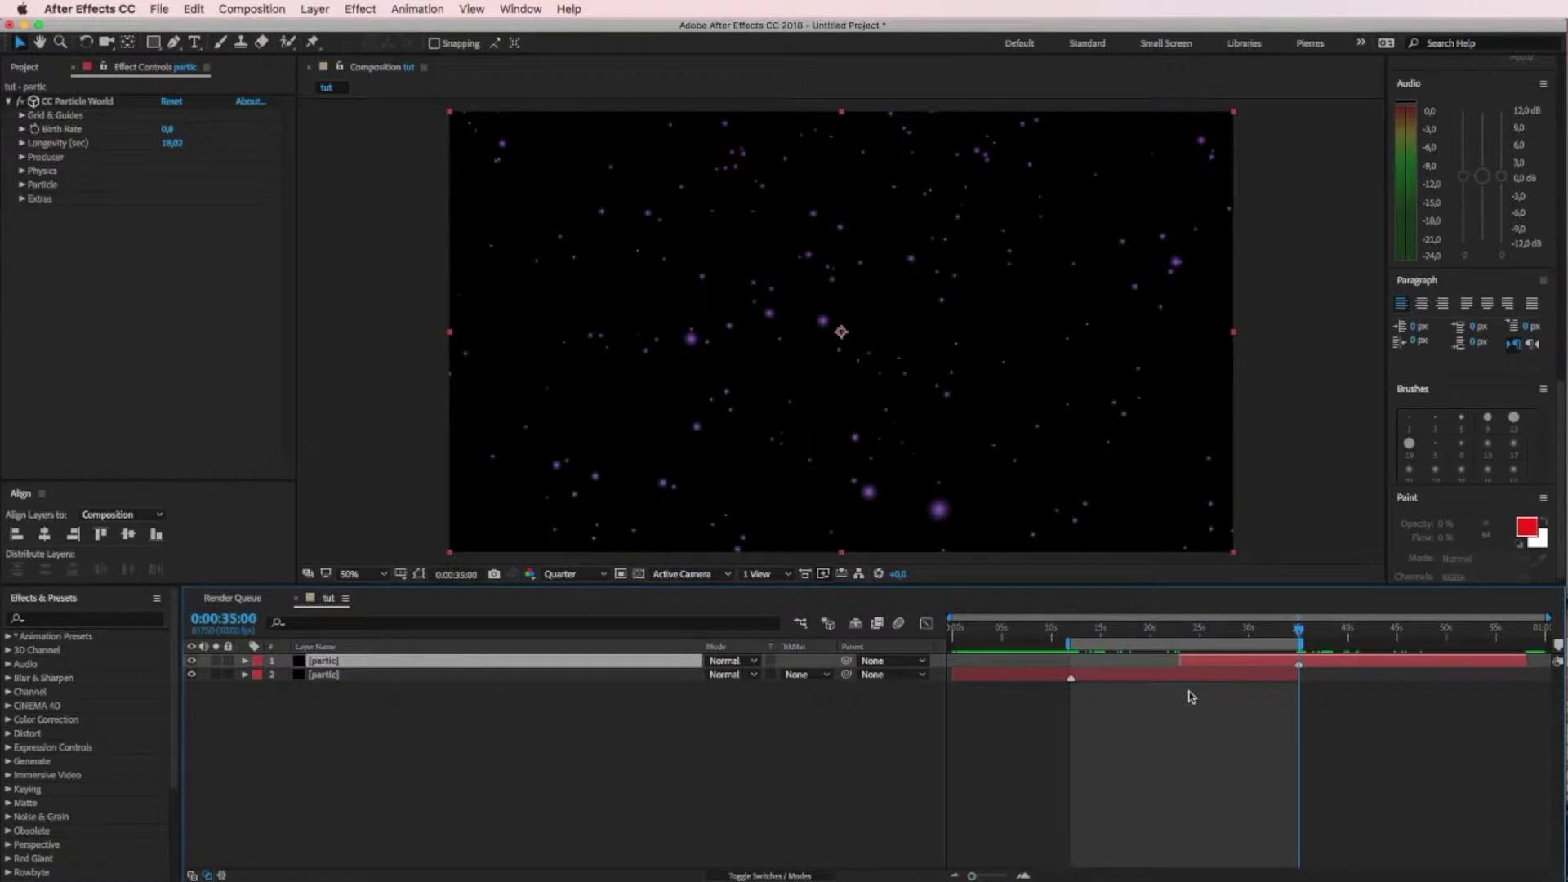
click(1174, 637)
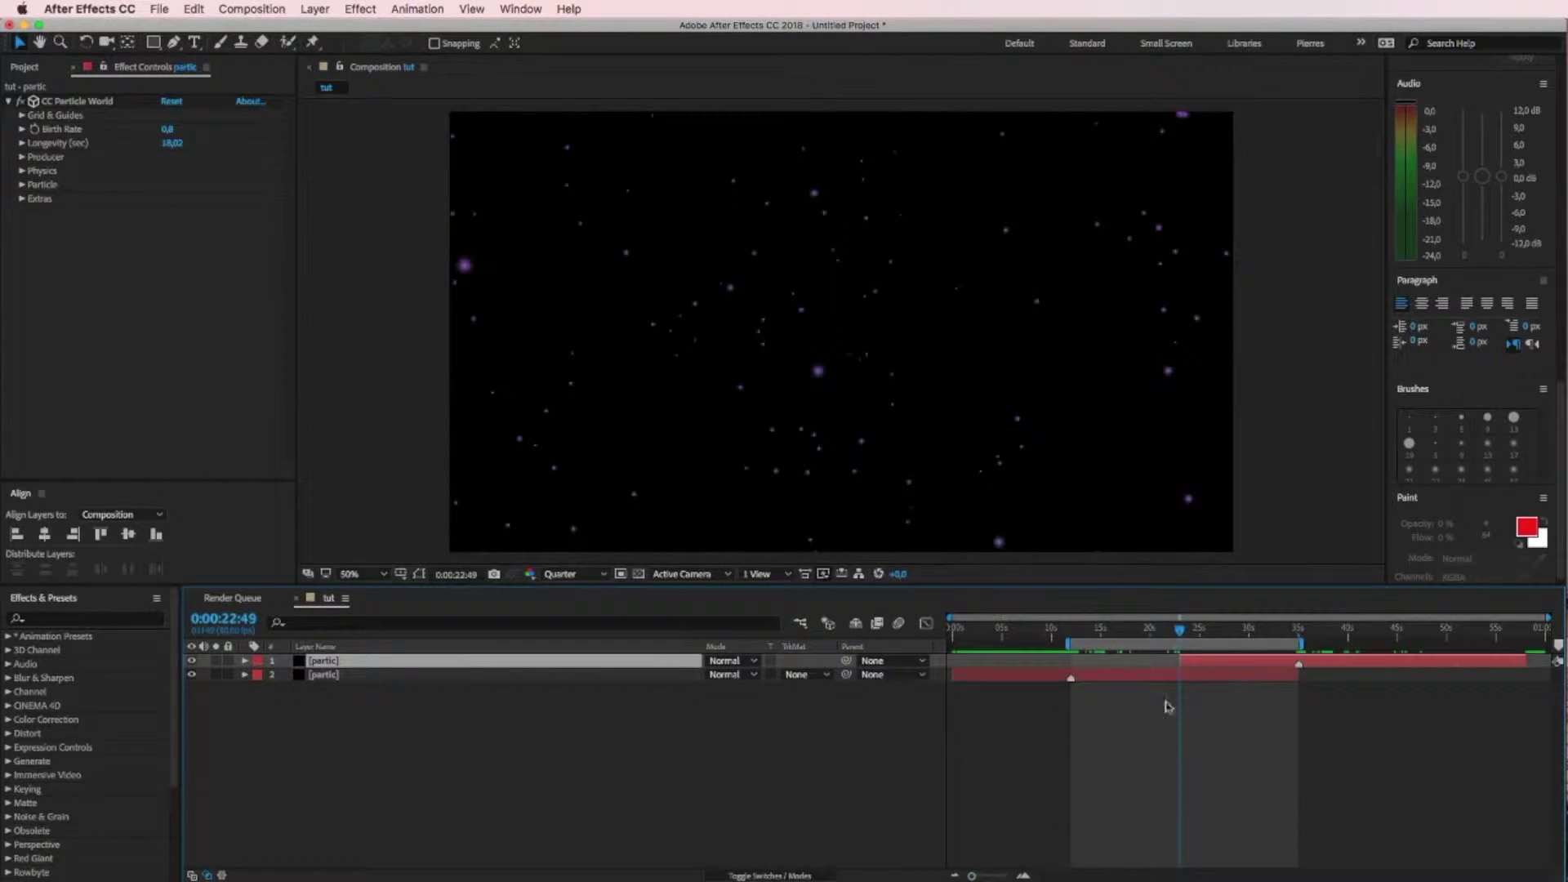
drag(972, 875, 1006, 875)
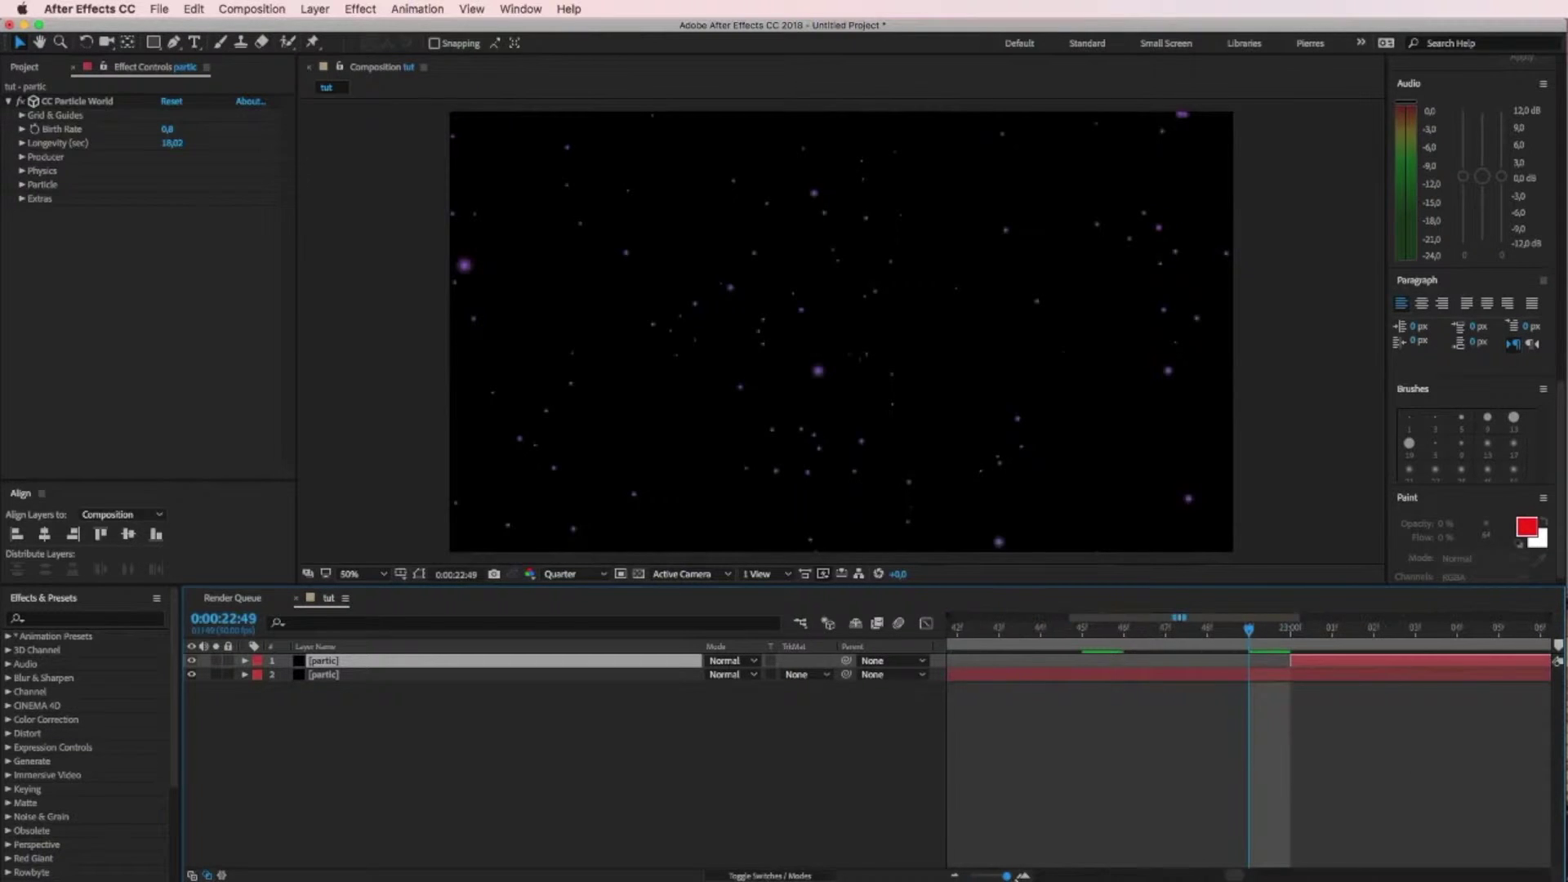
click(1290, 632)
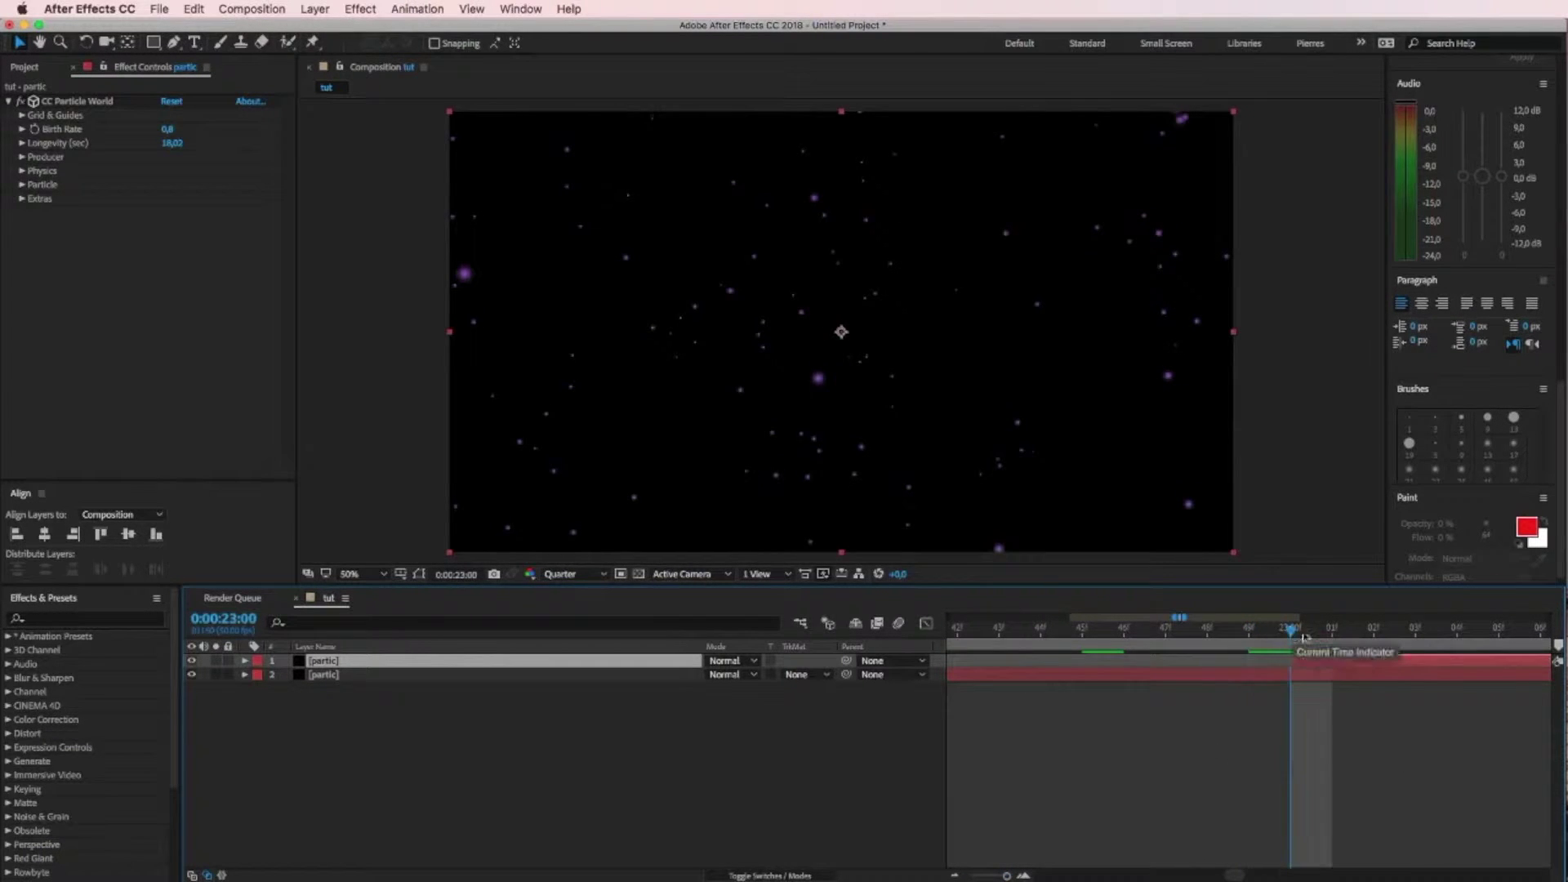
click(367, 702)
key(super+a)
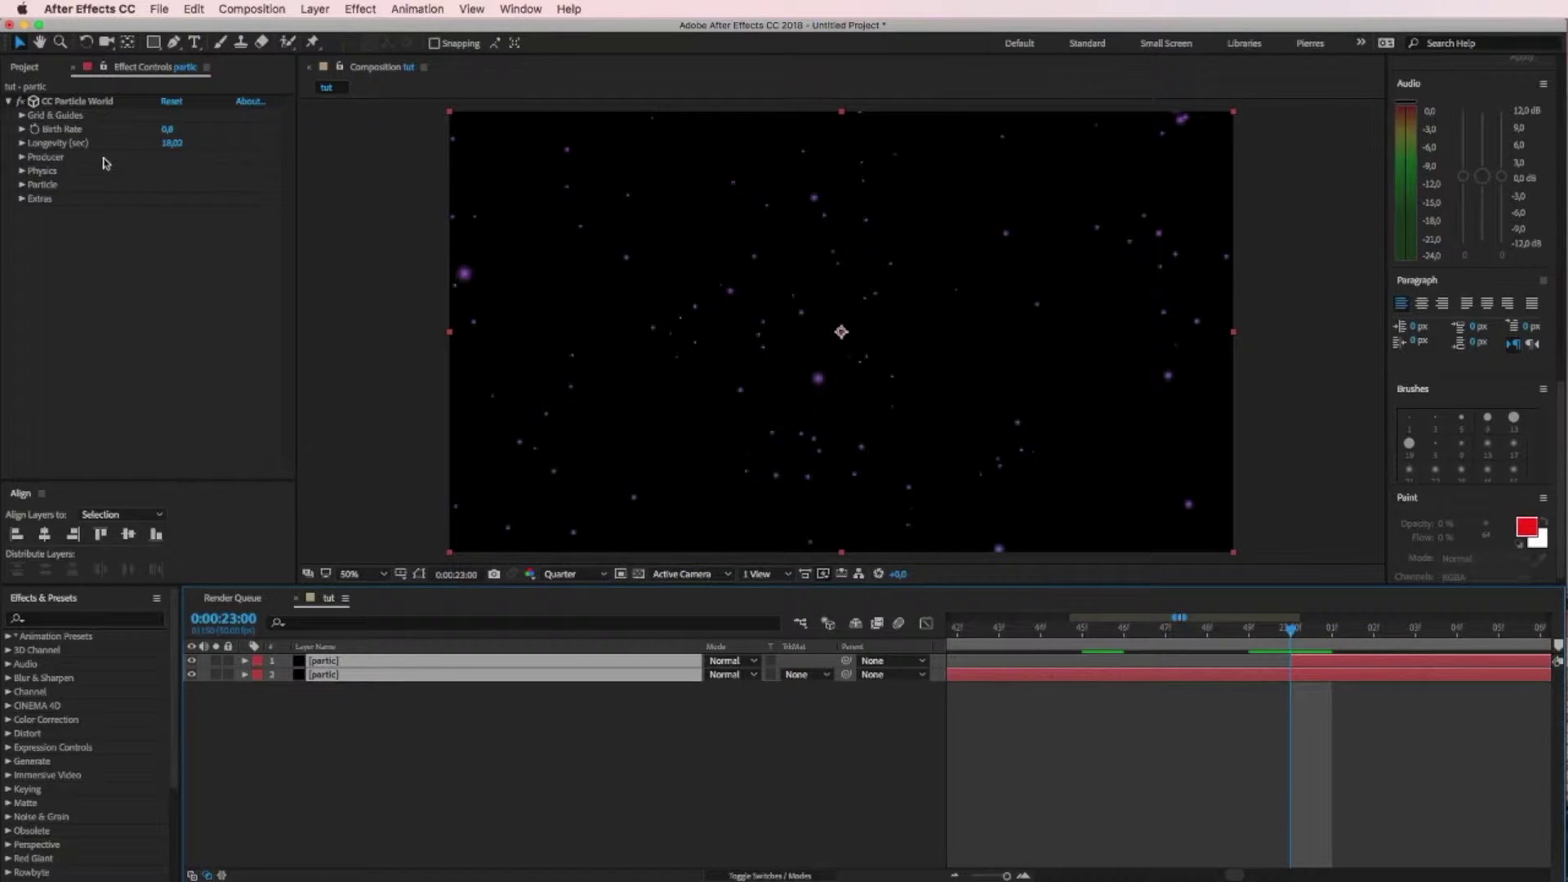
Reveal the Birth Rate keyframes on both particle layers with U.
click(35, 131)
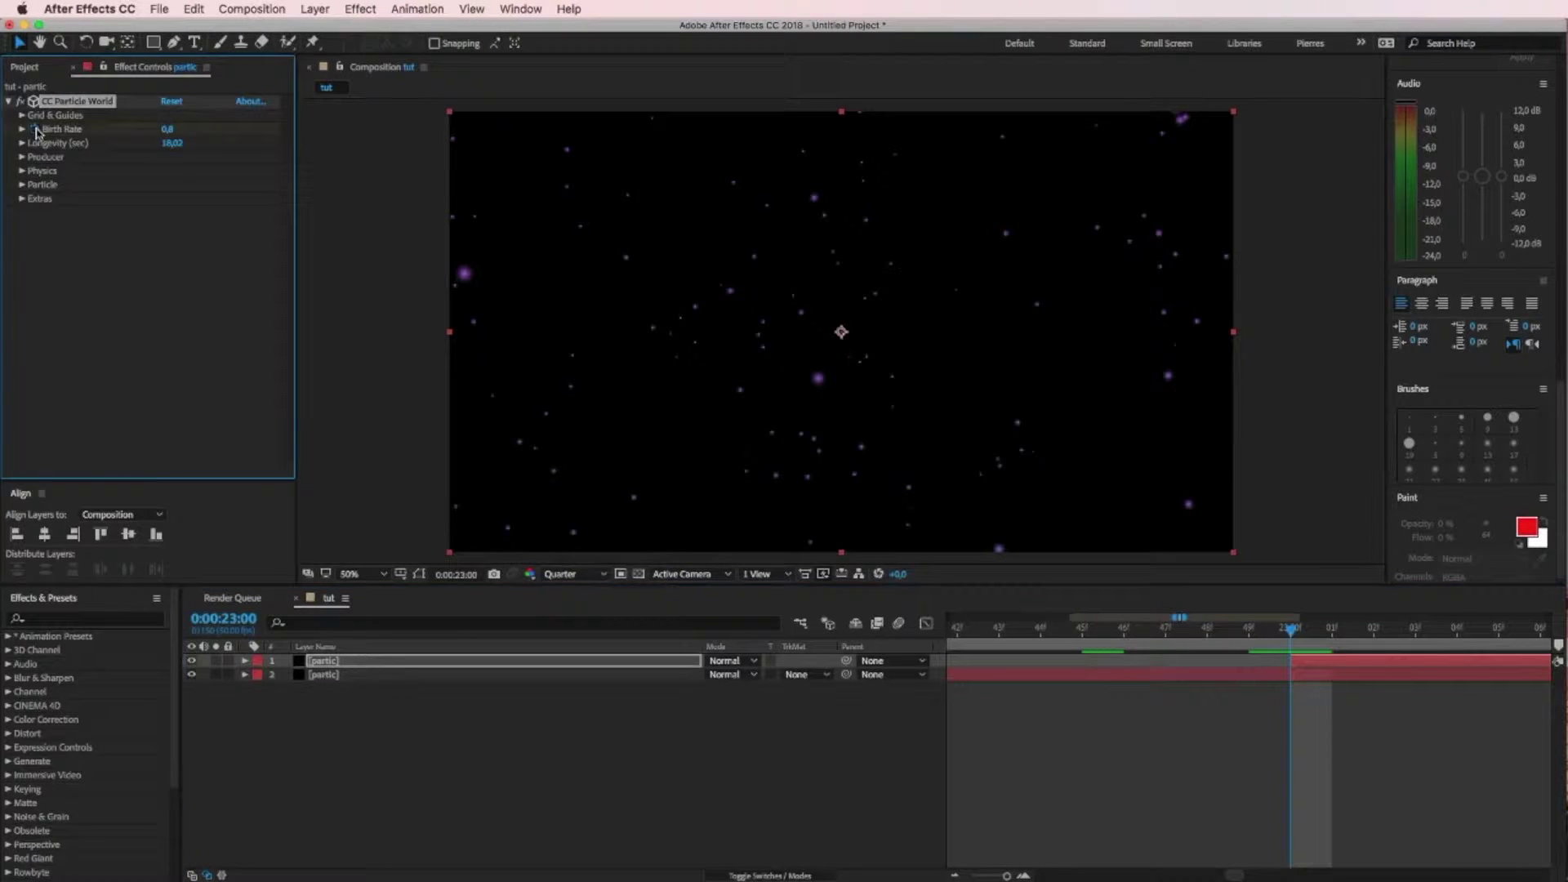
click(343, 677)
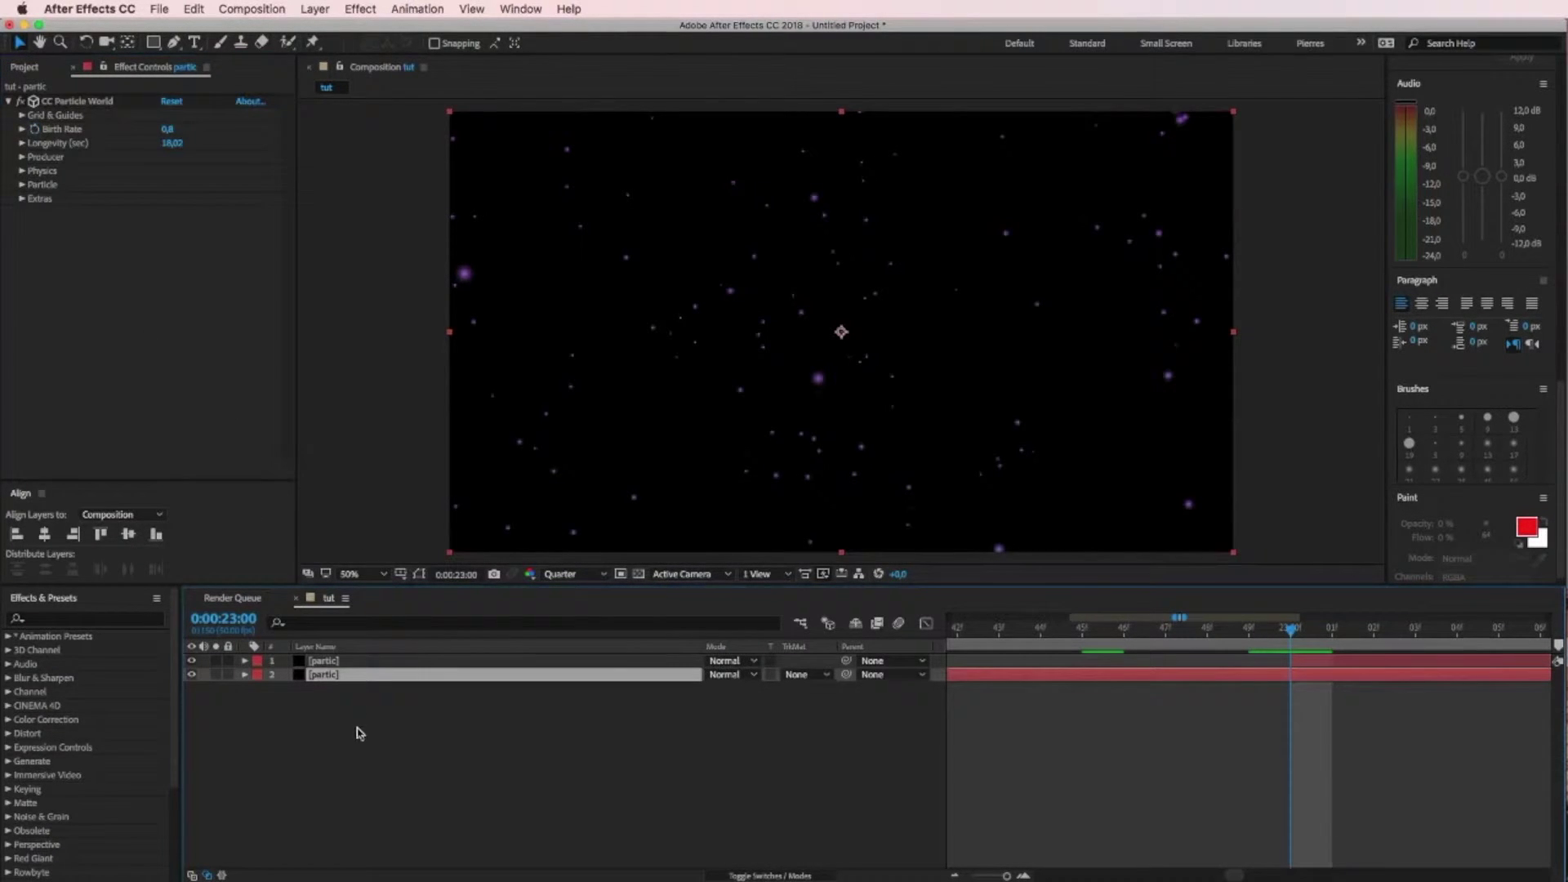
click(34, 135)
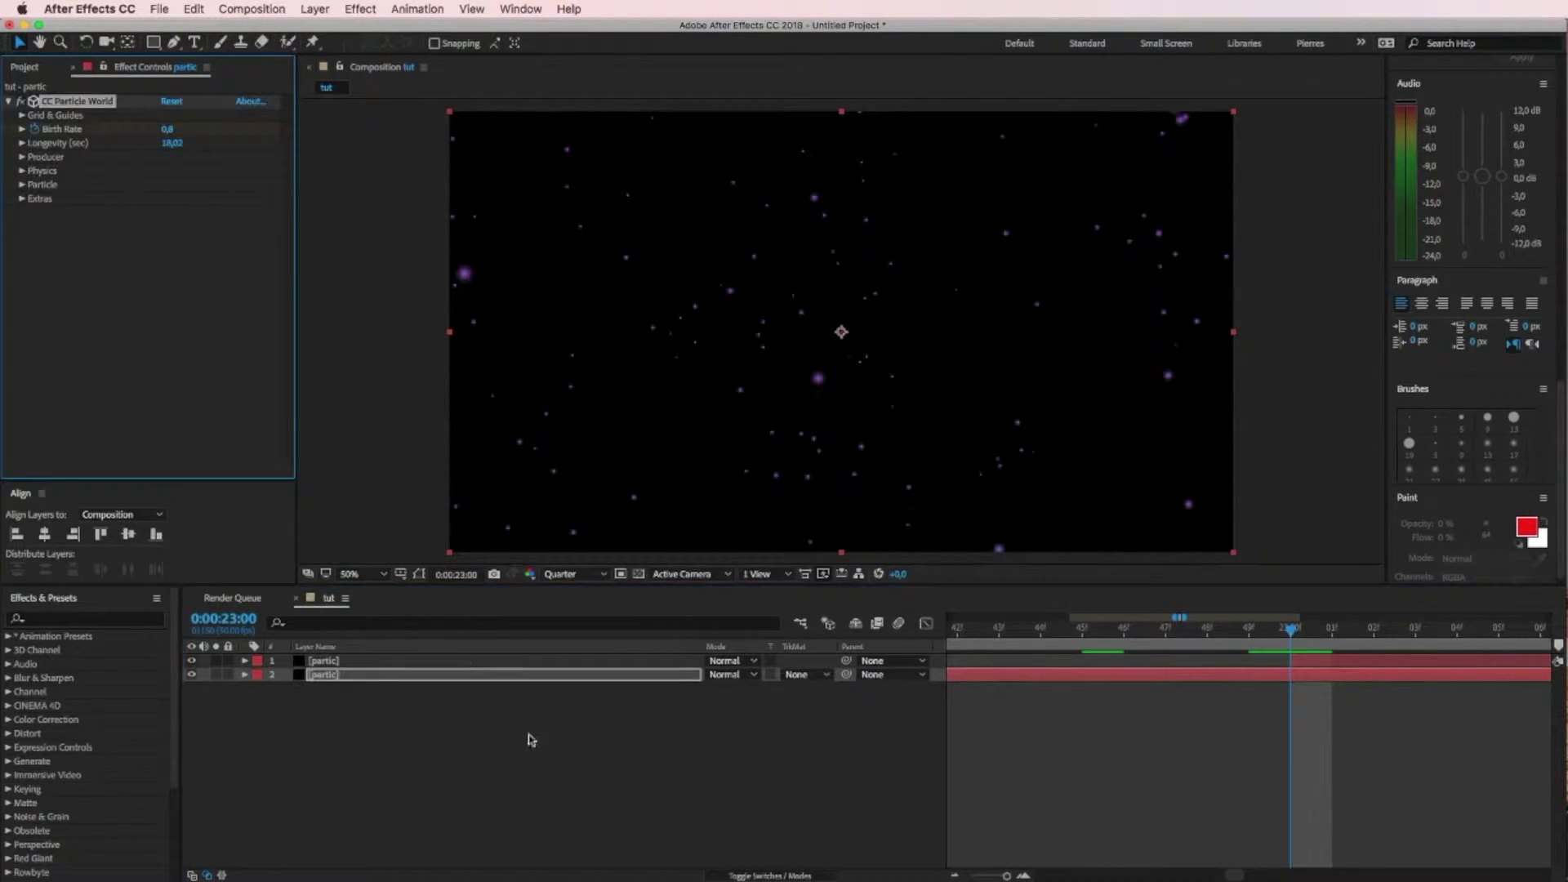
click(415, 725)
click(352, 662)
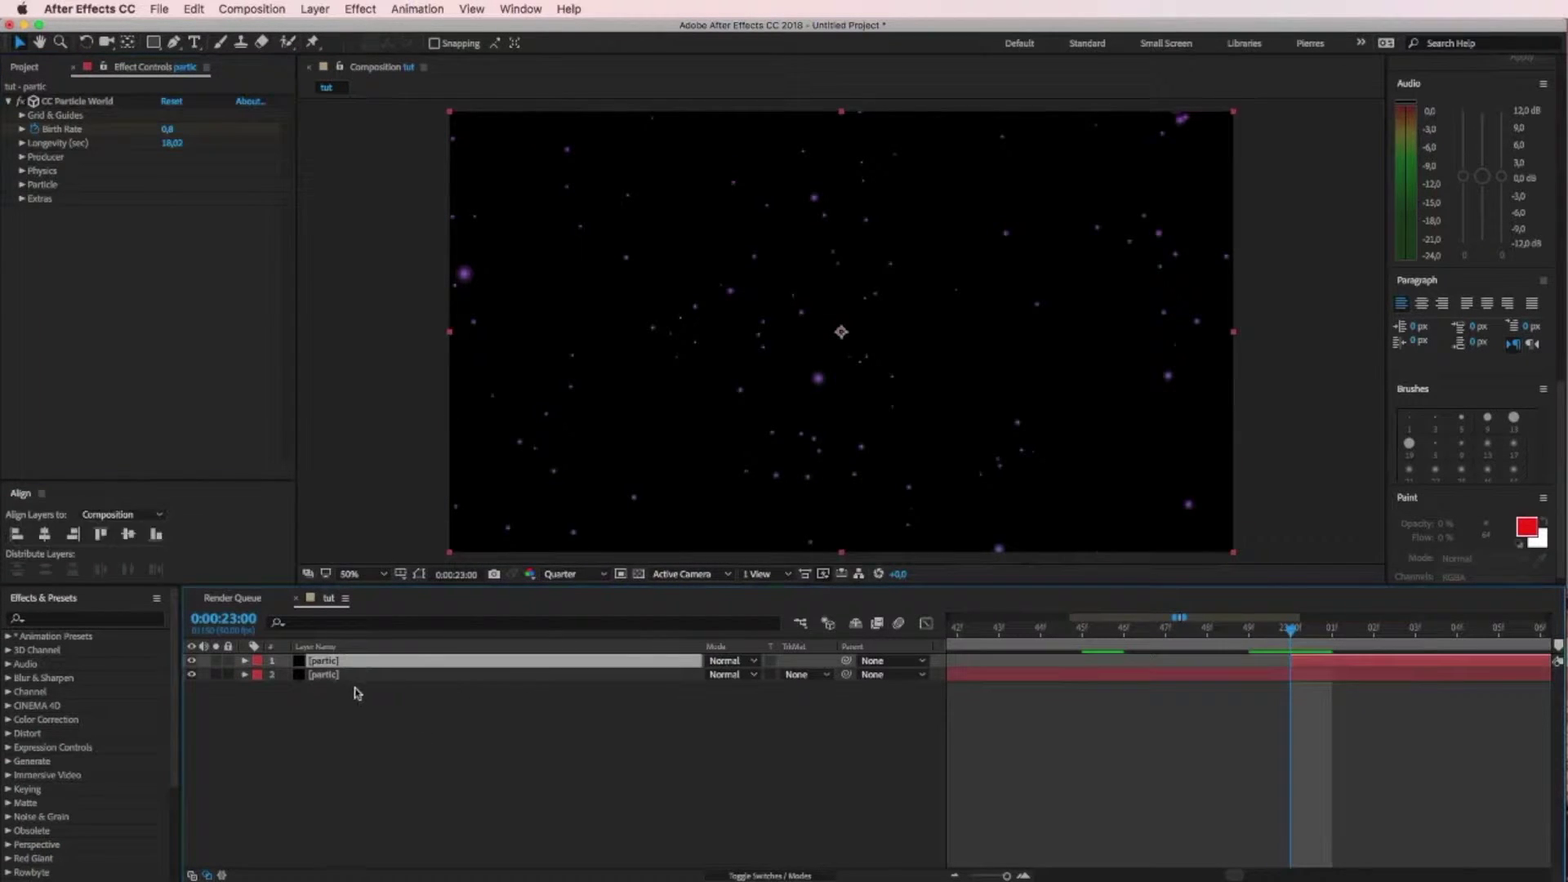
drag(343, 709, 352, 662)
key(u)
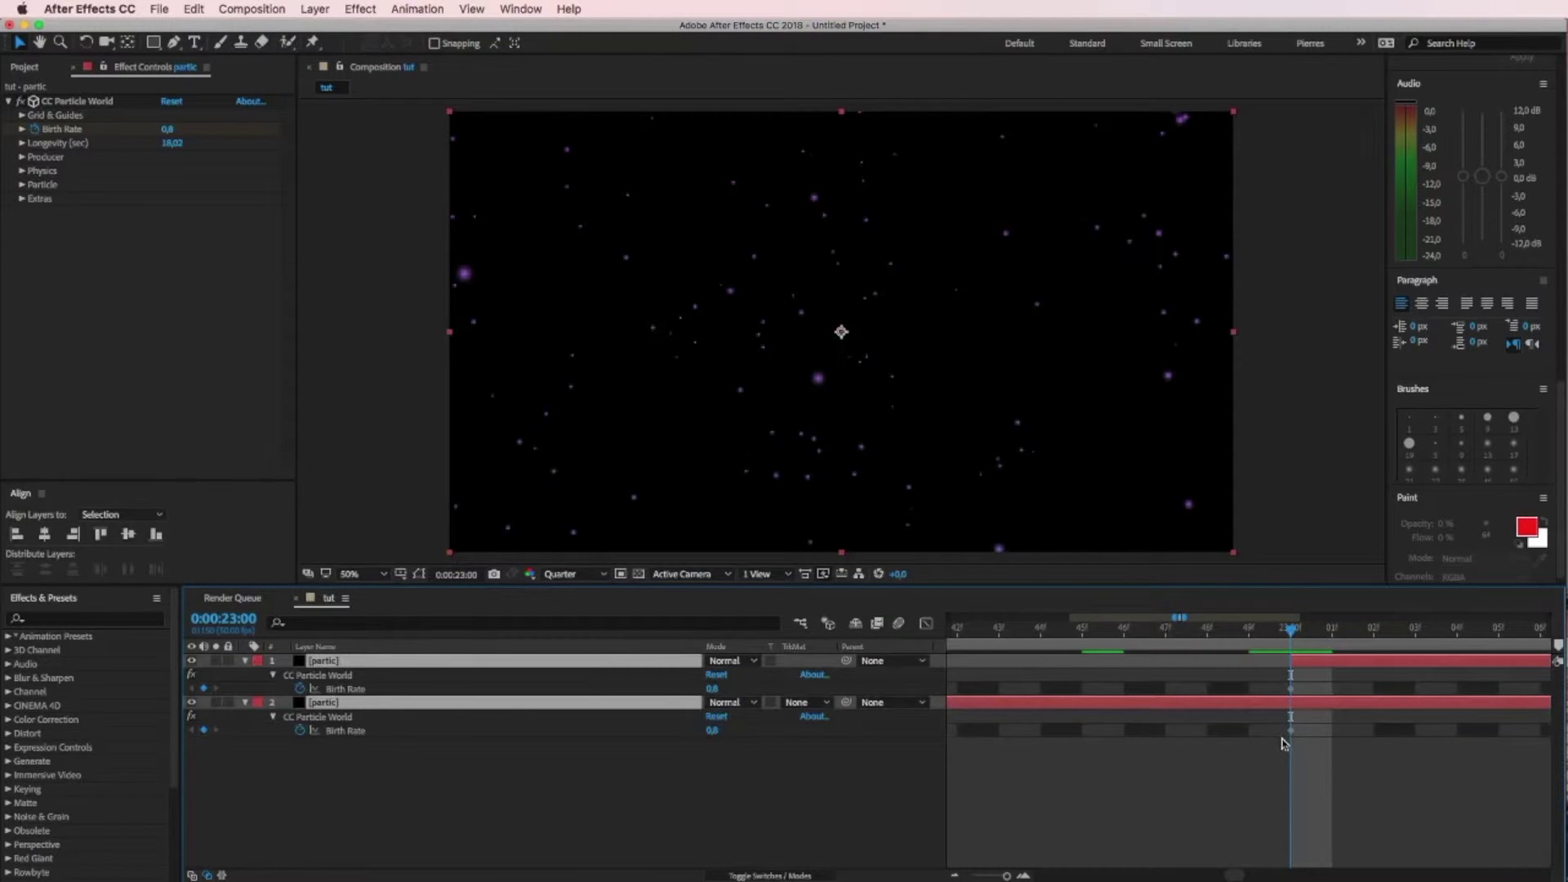
Key layer 1's Birth Rate to 0 at 0:00:23:00.
drag(712, 688, 716, 688)
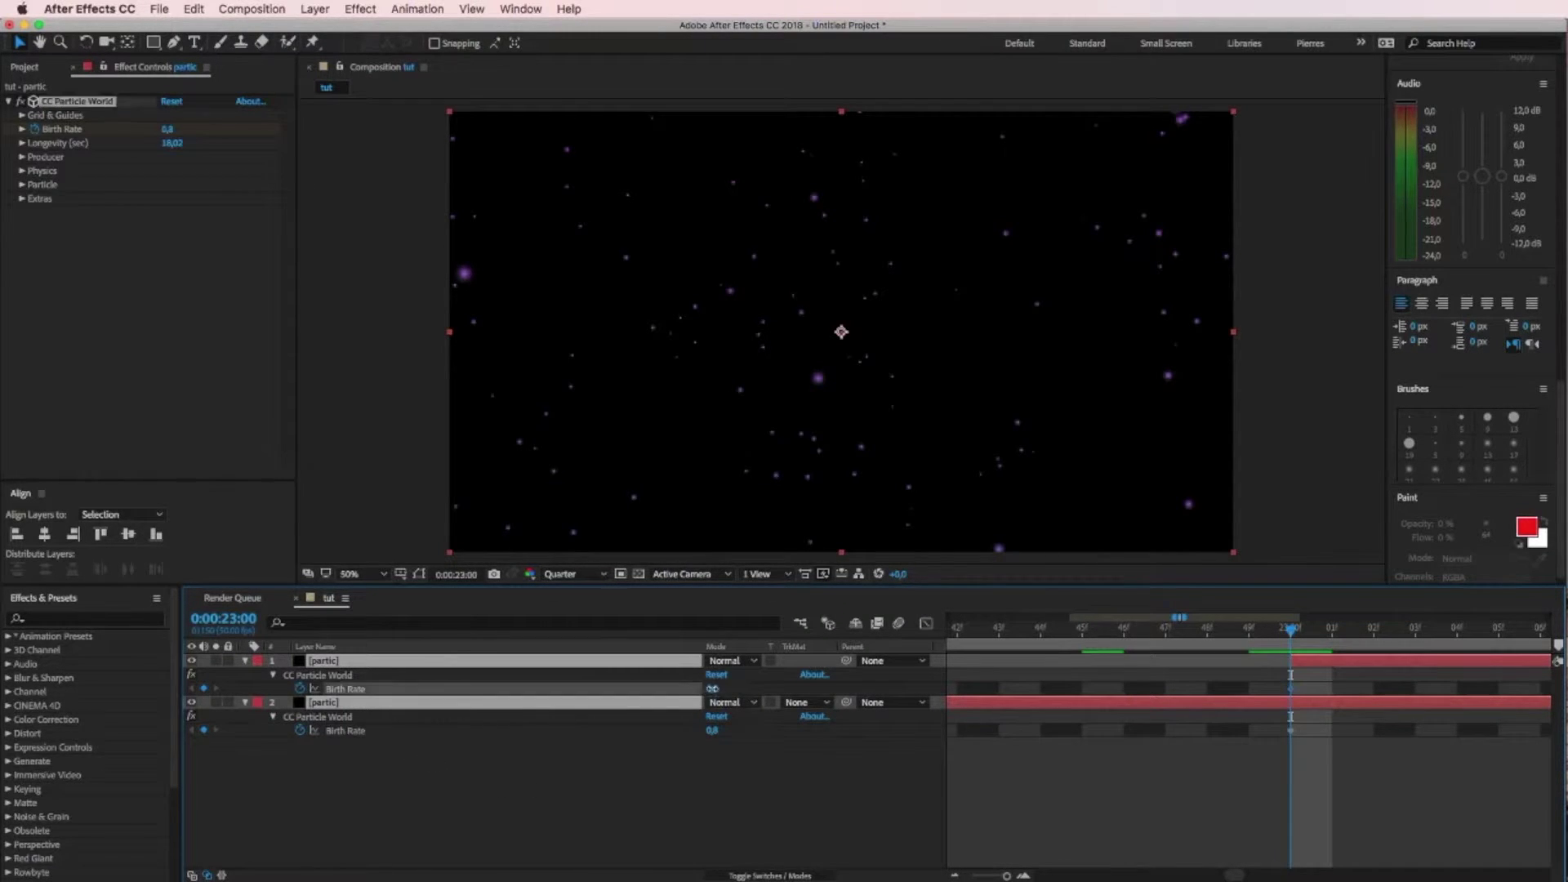
click(714, 689)
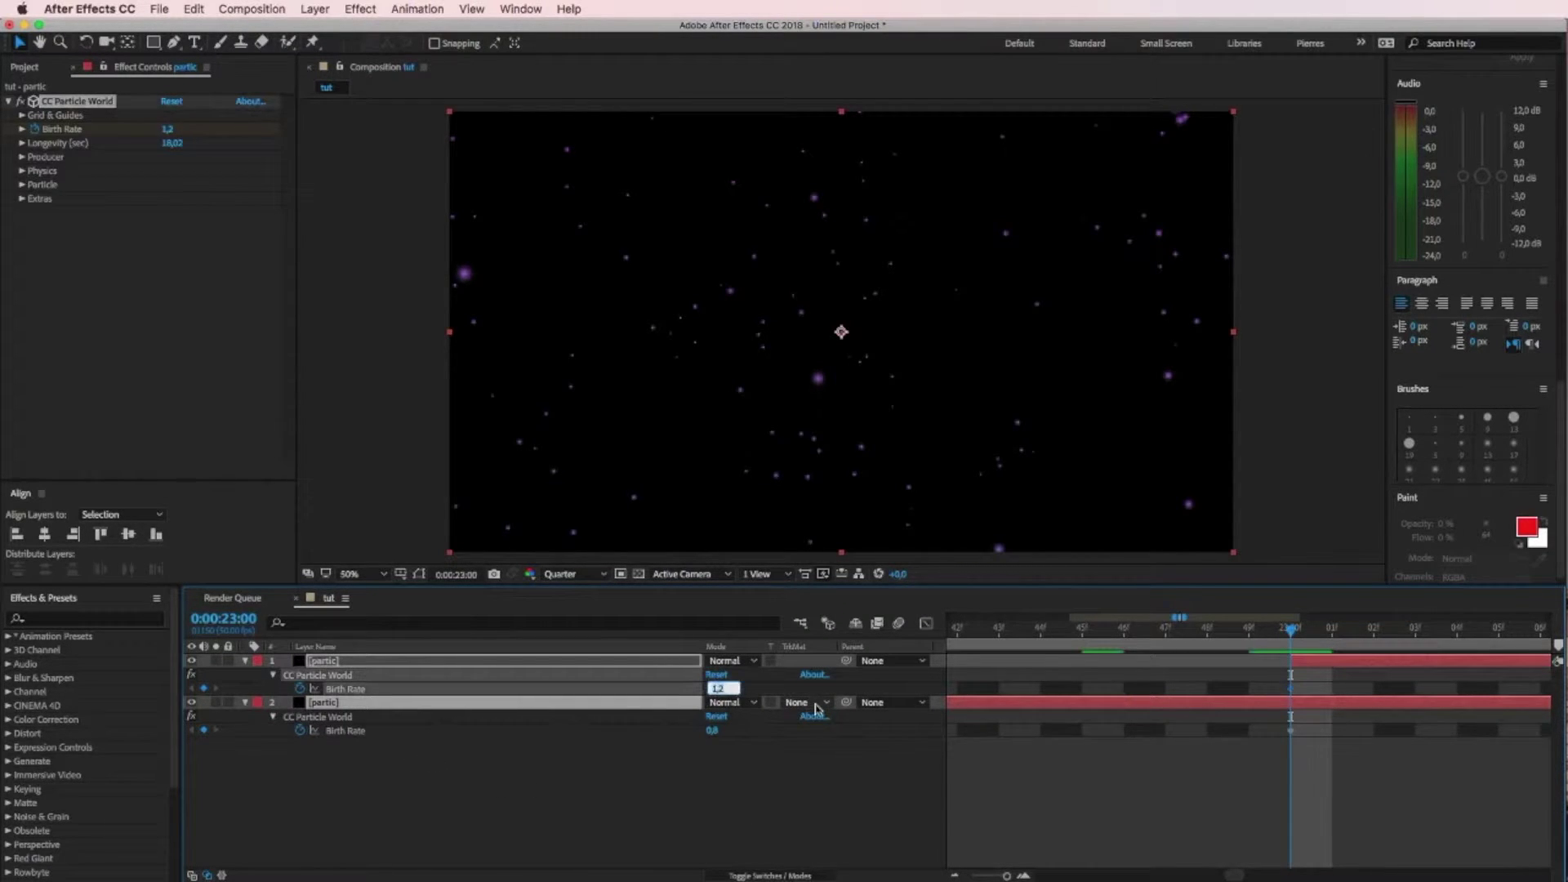
text(0)
key(Return)
One frame later, key layer 2's Birth Rate to 0 and layer 1's to 0,8.
key(Page_Down)
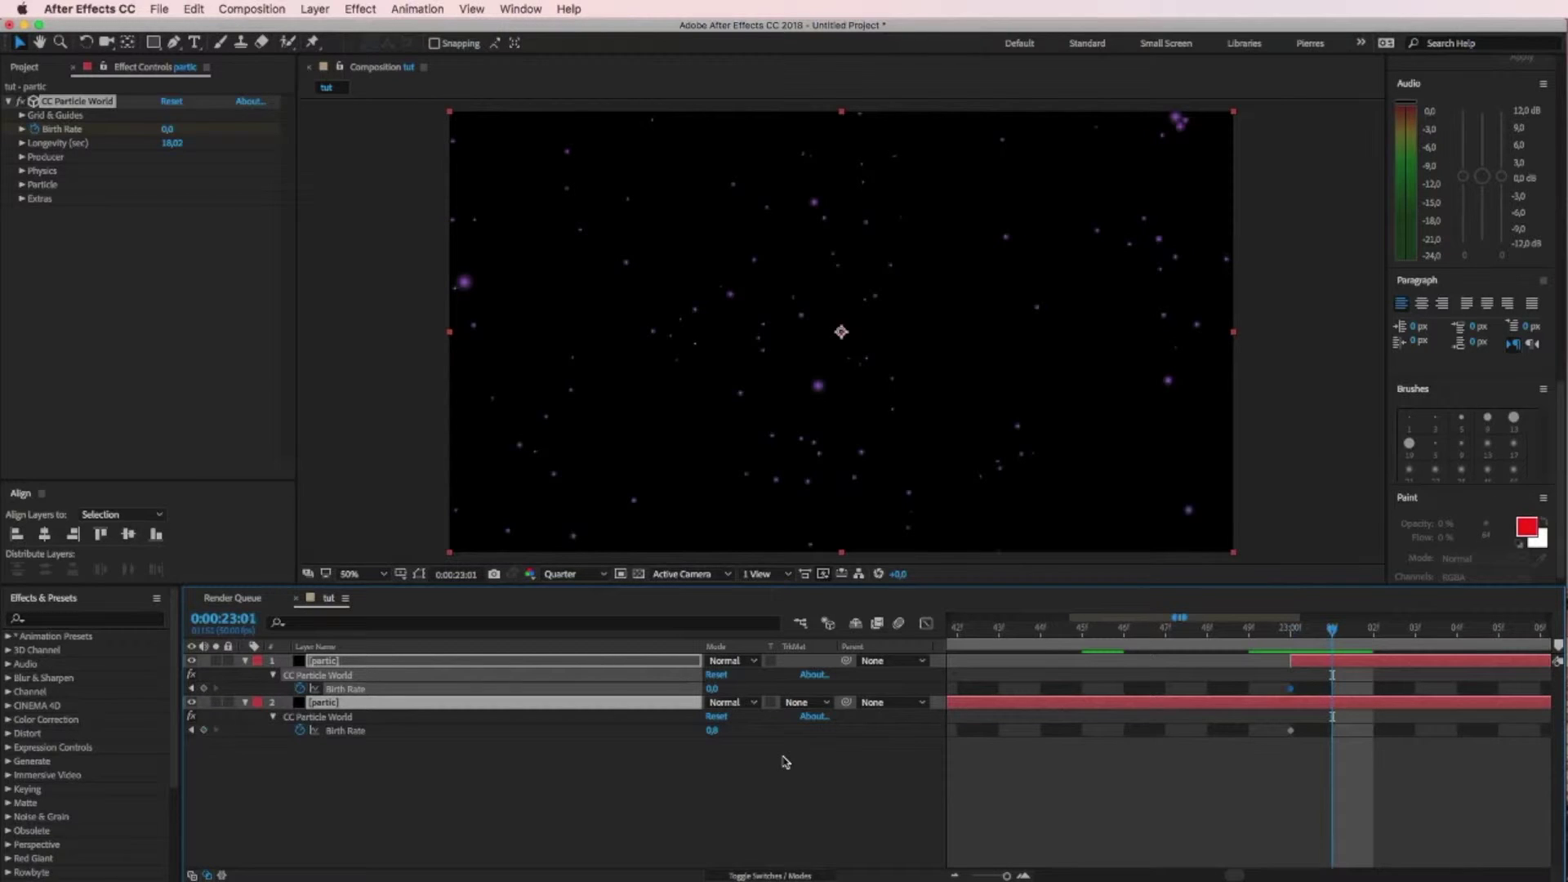
click(712, 730)
text(0)
key(Return)
click(713, 689)
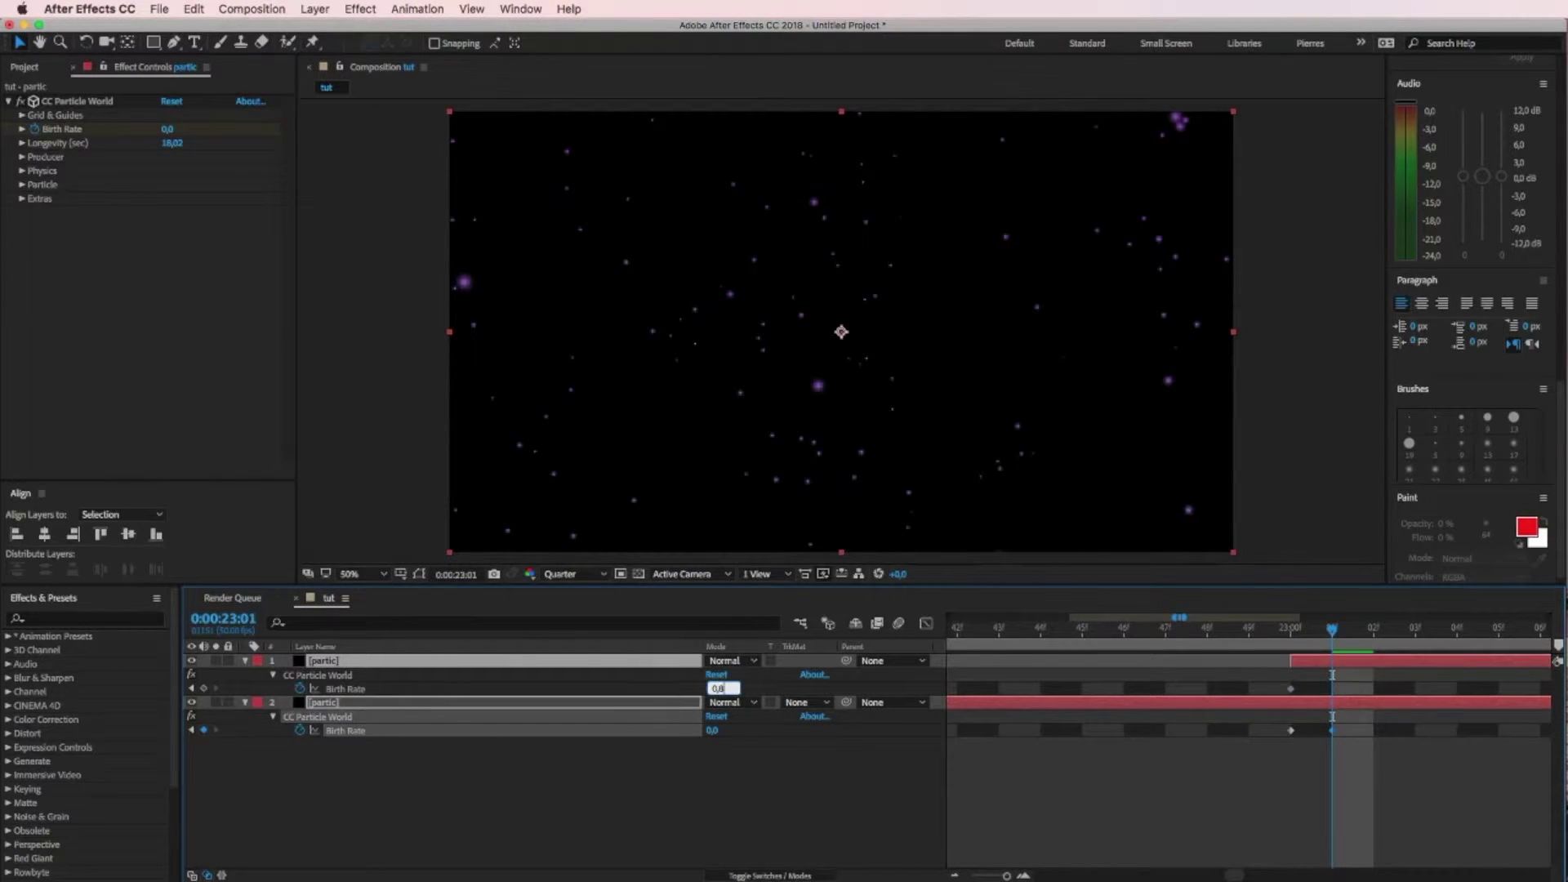
key(Return)
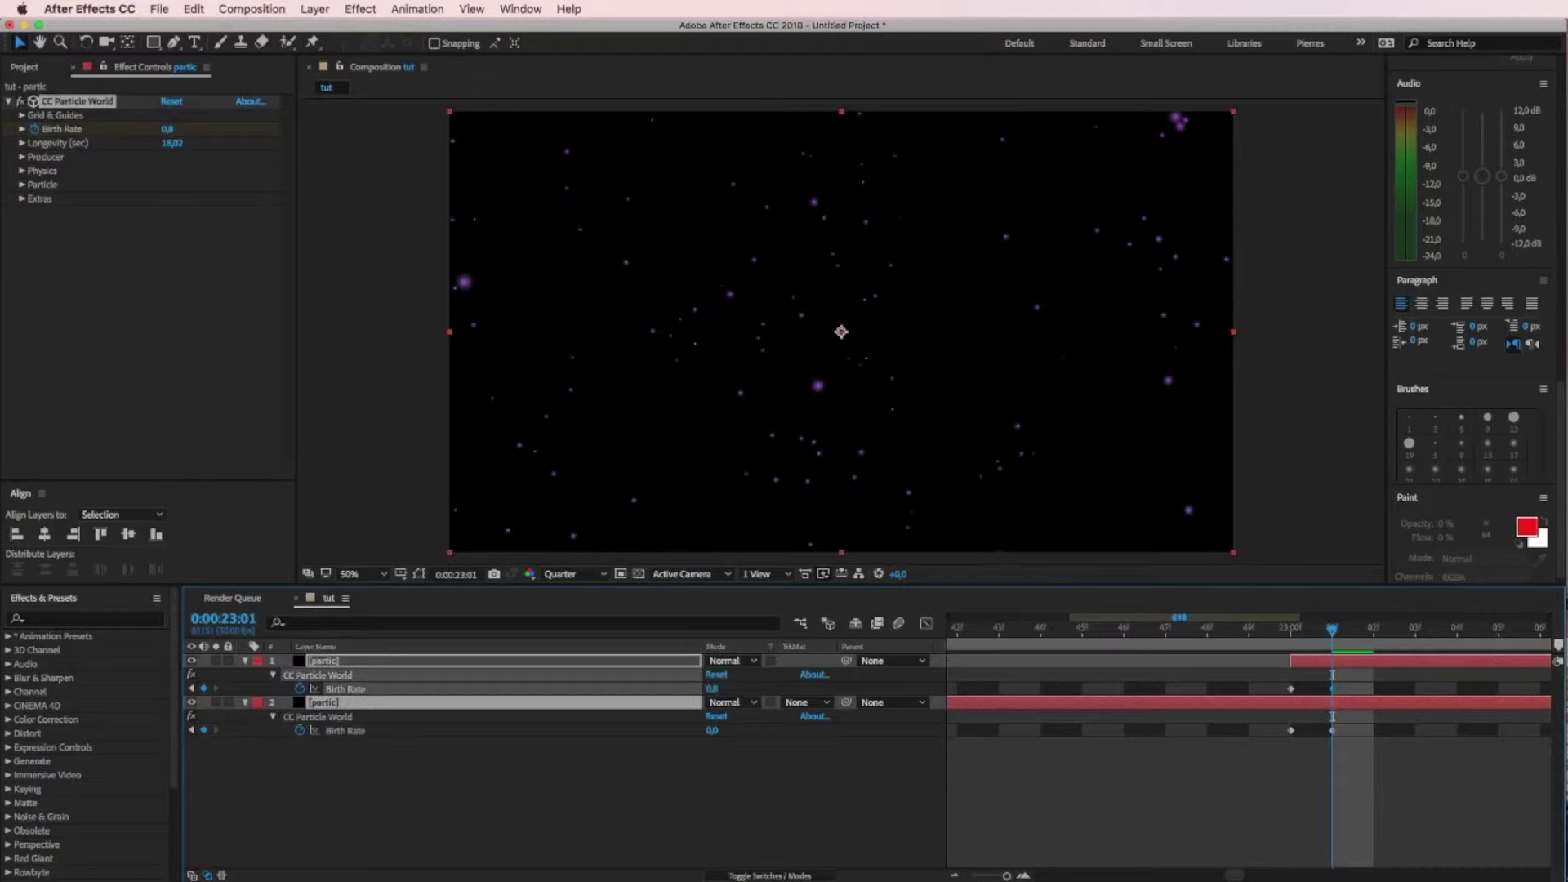
Preview the particles from about 0:00:31:30 toward the work-area end.
drag(1007, 876, 984, 876)
drag(1421, 636, 1378, 635)
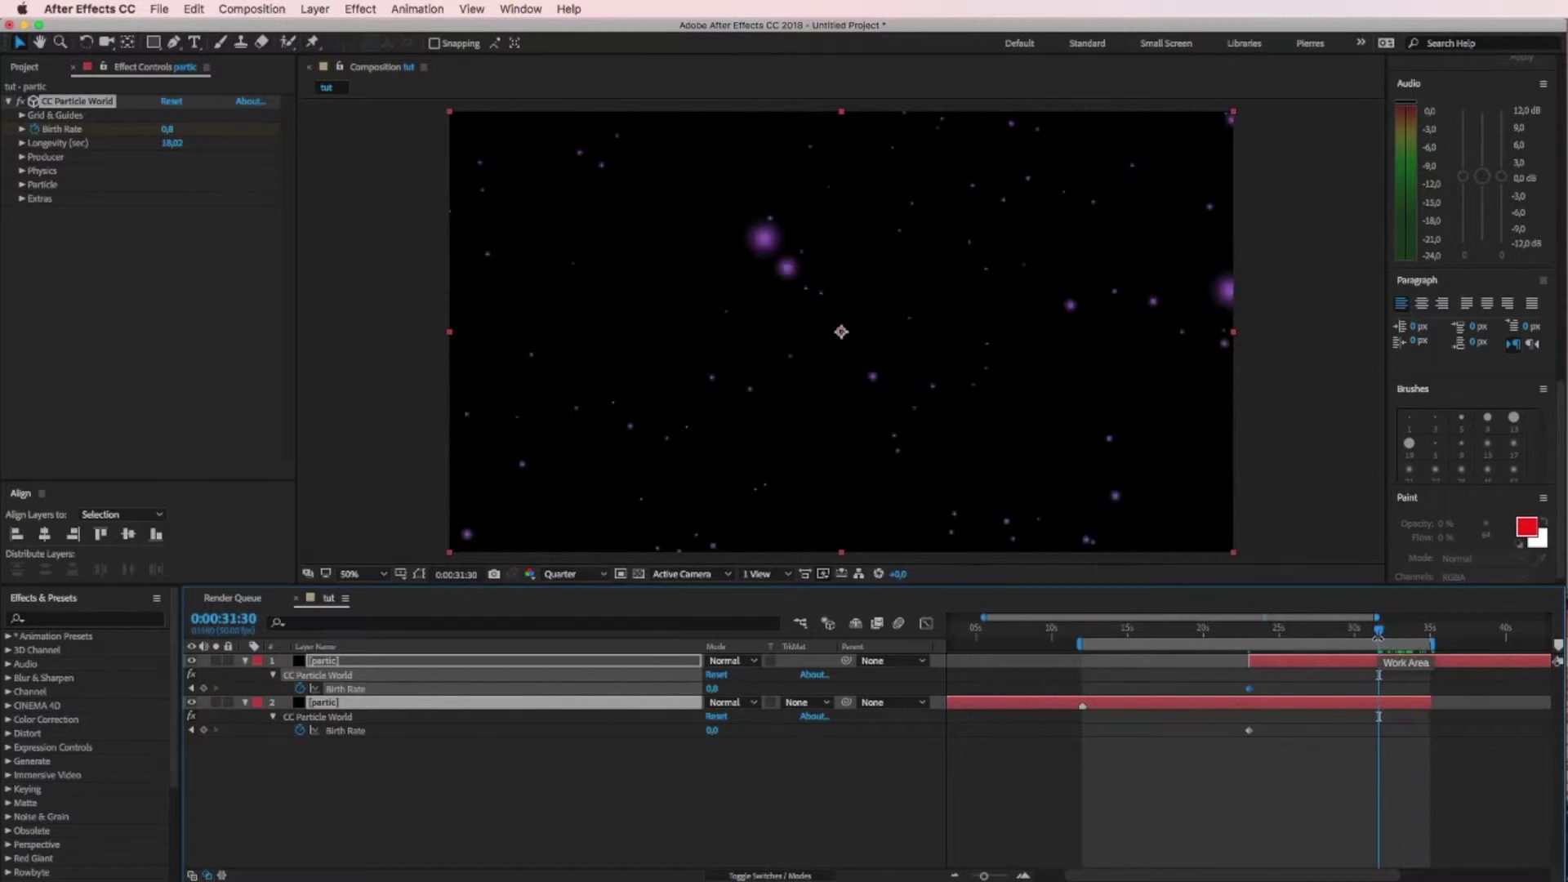
key(space)
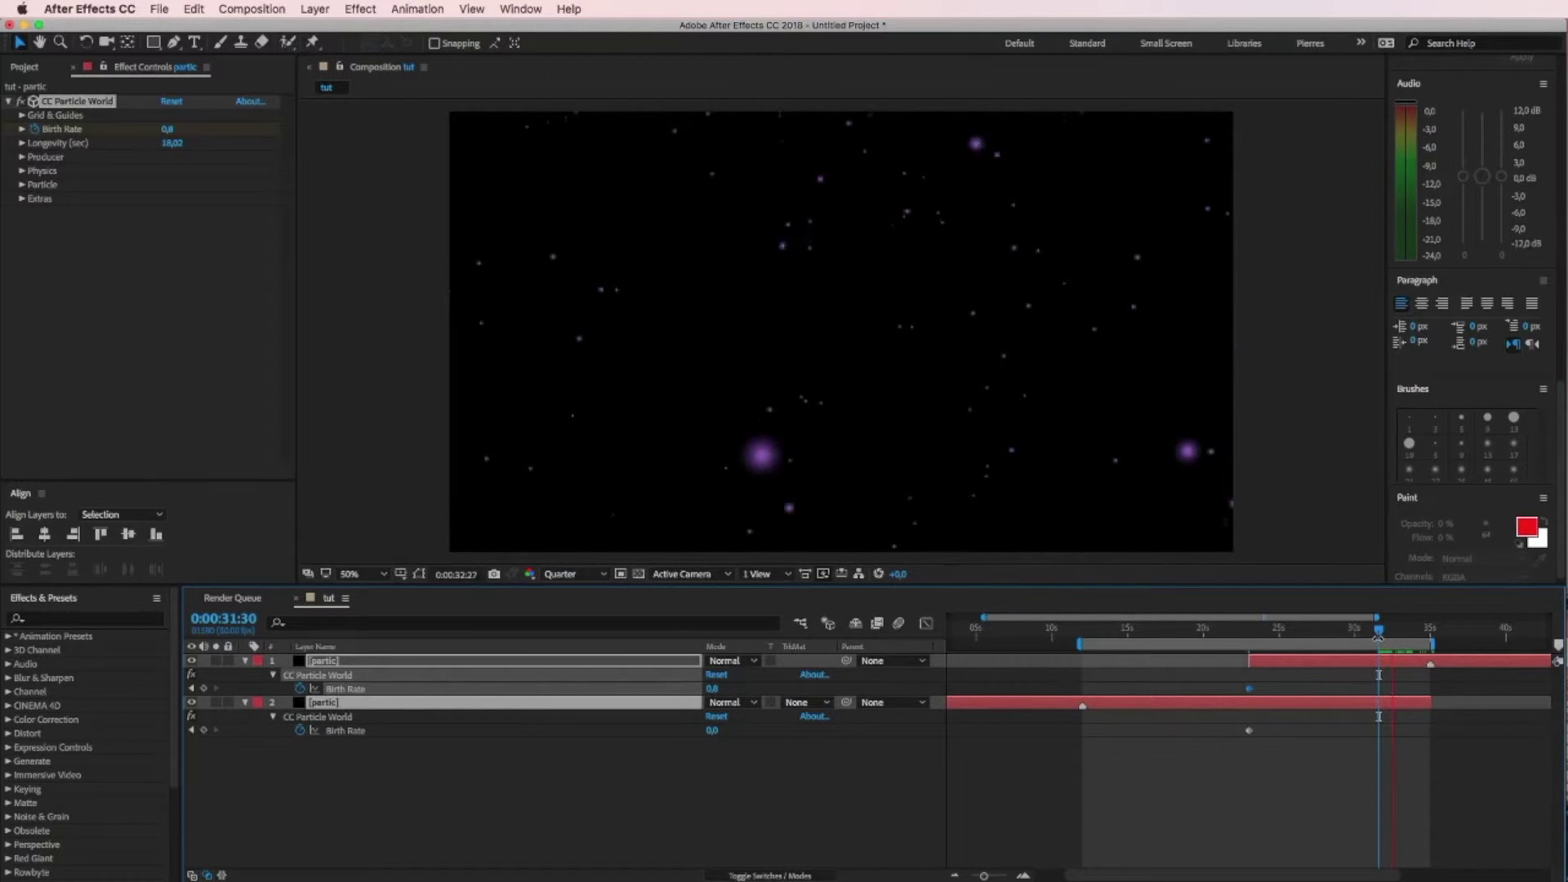